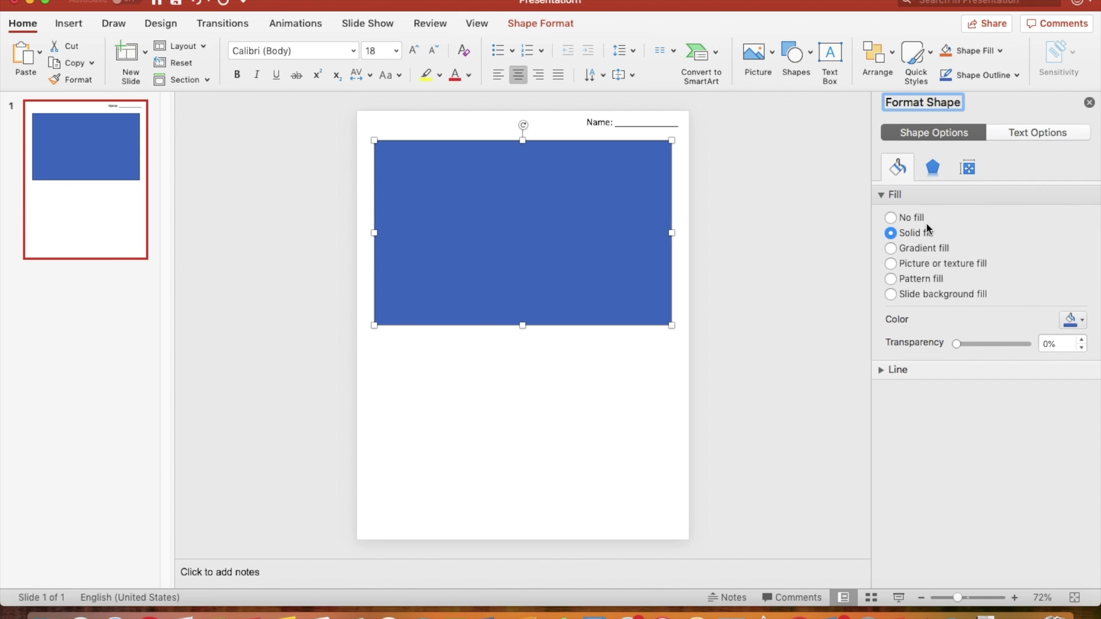
Format the large rectangle with no fill and a solid black 3 pt outline
click(914, 218)
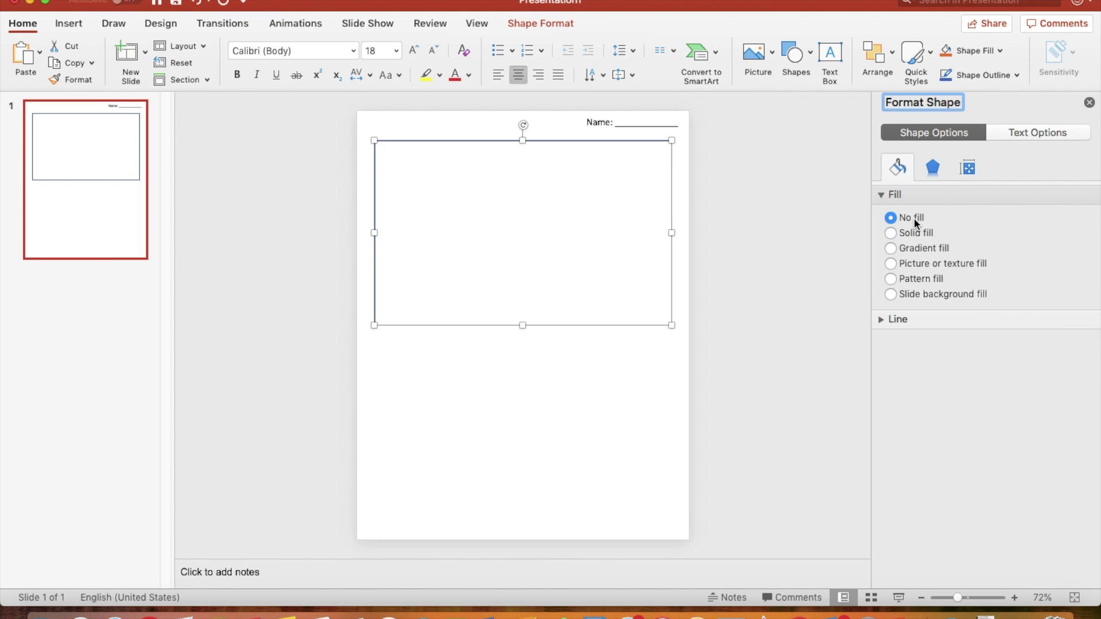
click(897, 319)
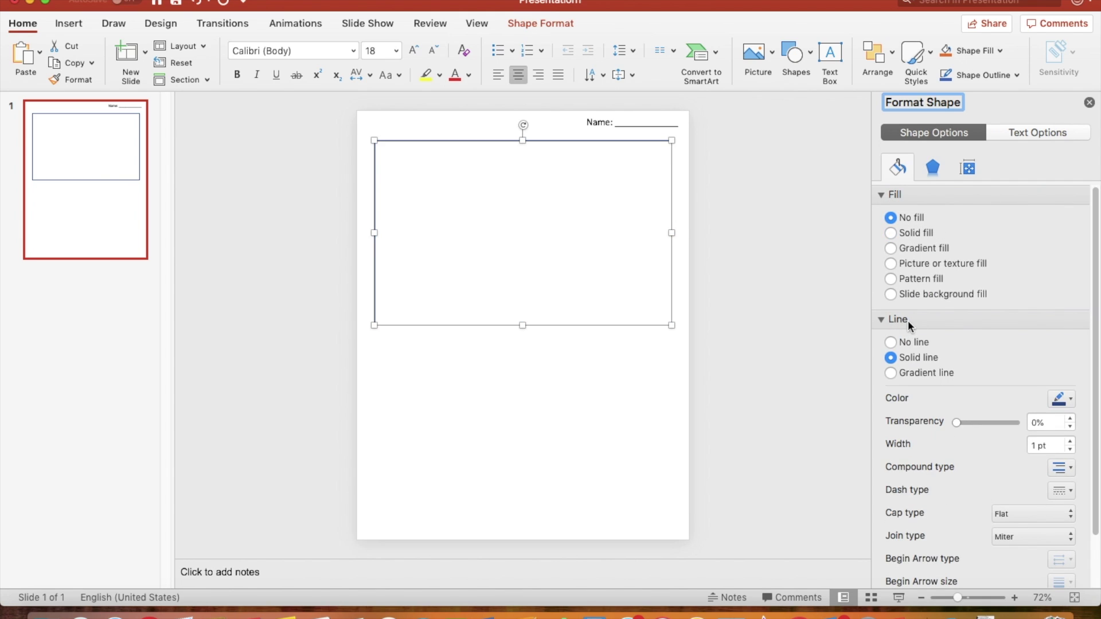
click(1068, 405)
click(977, 440)
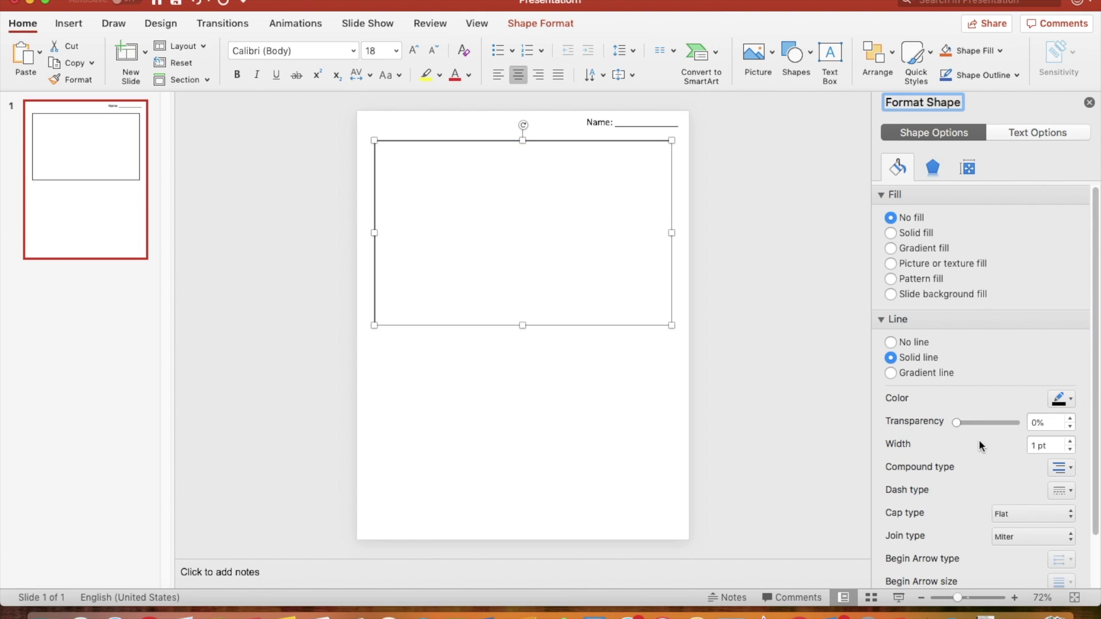
scroll(965, 455, down, 1)
key(Tab)
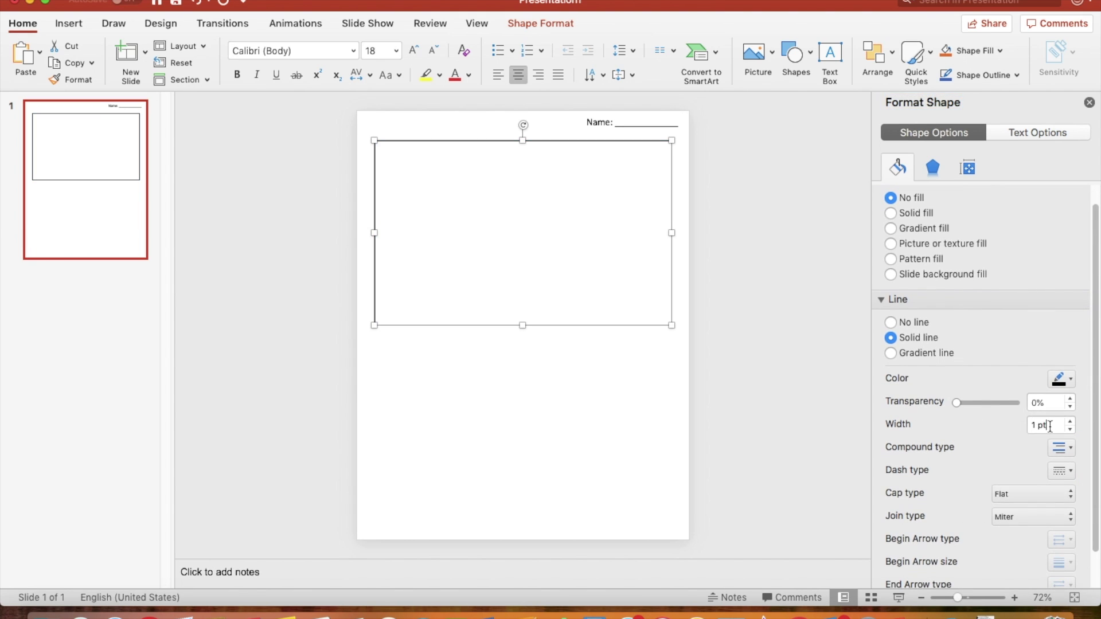
text(3)
key(Return)
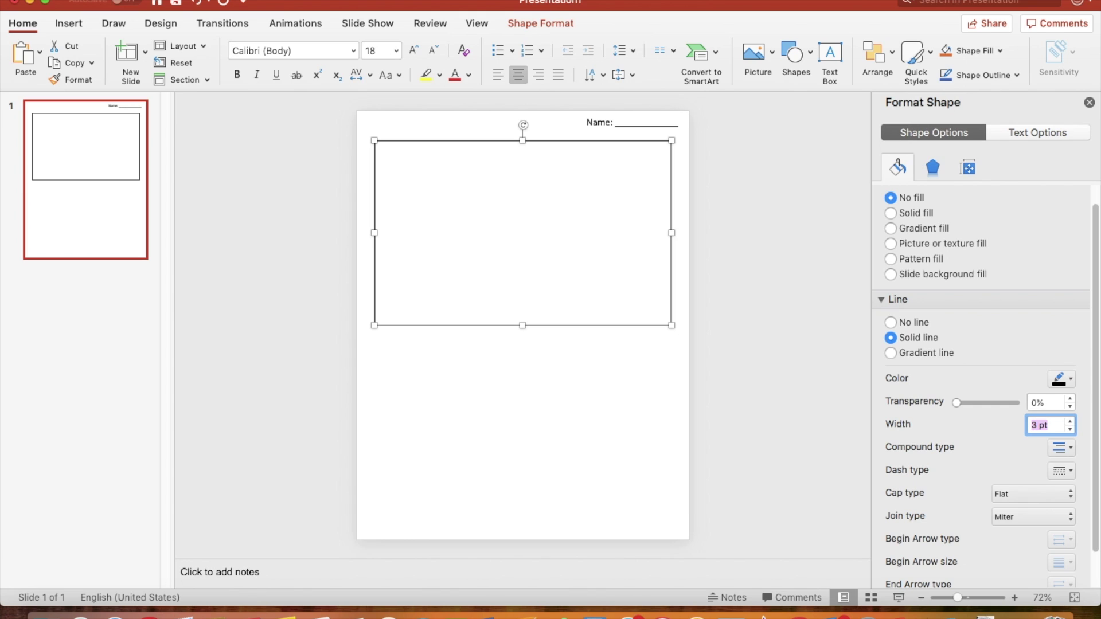
click(826, 365)
Draw a straight horizontal line just beneath the rectangle, spanning its full width
click(794, 53)
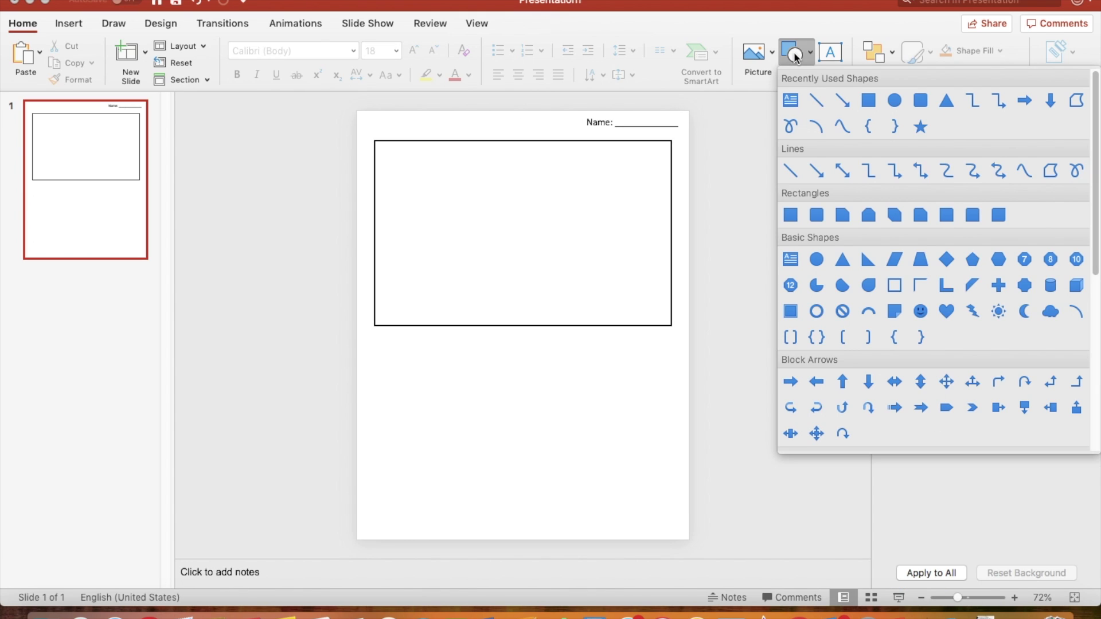
click(820, 104)
mouse_move(375, 349)
mouse_down()
mouse_move(556, 359)
mouse_move(672, 350)
mouse_up()
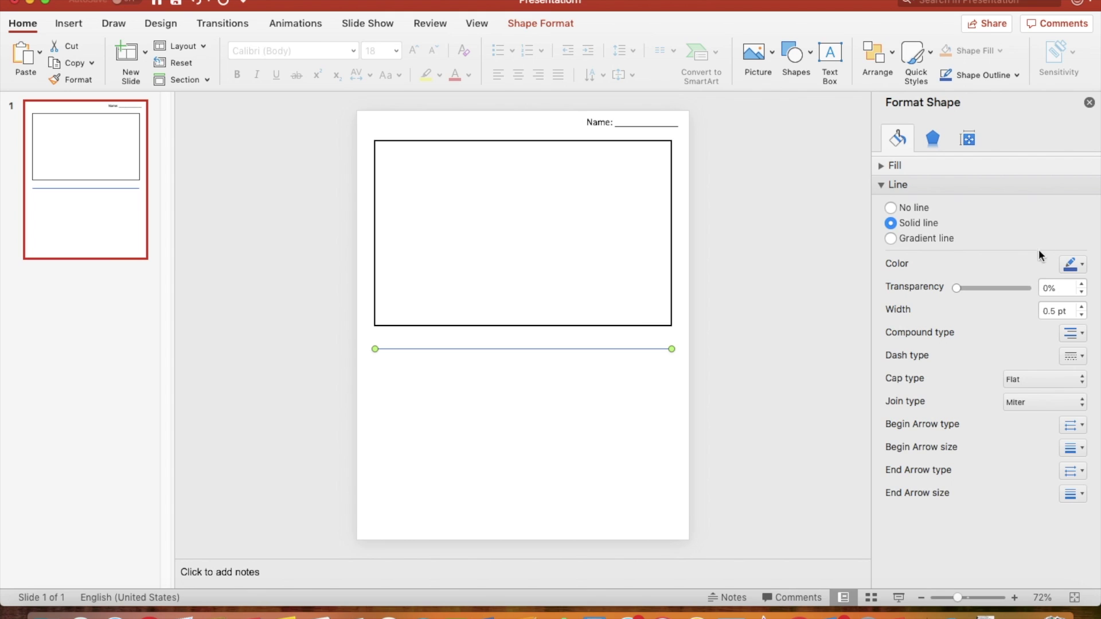
Make the new line below the rectangle black and 2 pt wide
click(1071, 264)
key(Escape)
triple_click(1065, 311)
text(2)
key(Return)
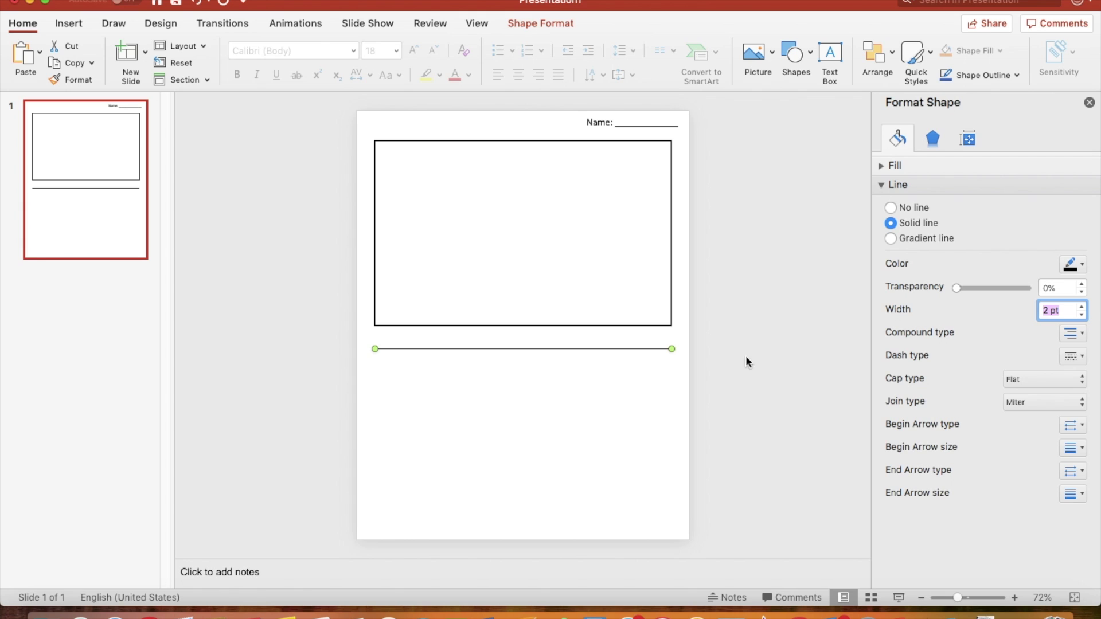
Nudge the horizontal line slightly up, closer to the rectangle's lower edge
click(664, 363)
click(646, 350)
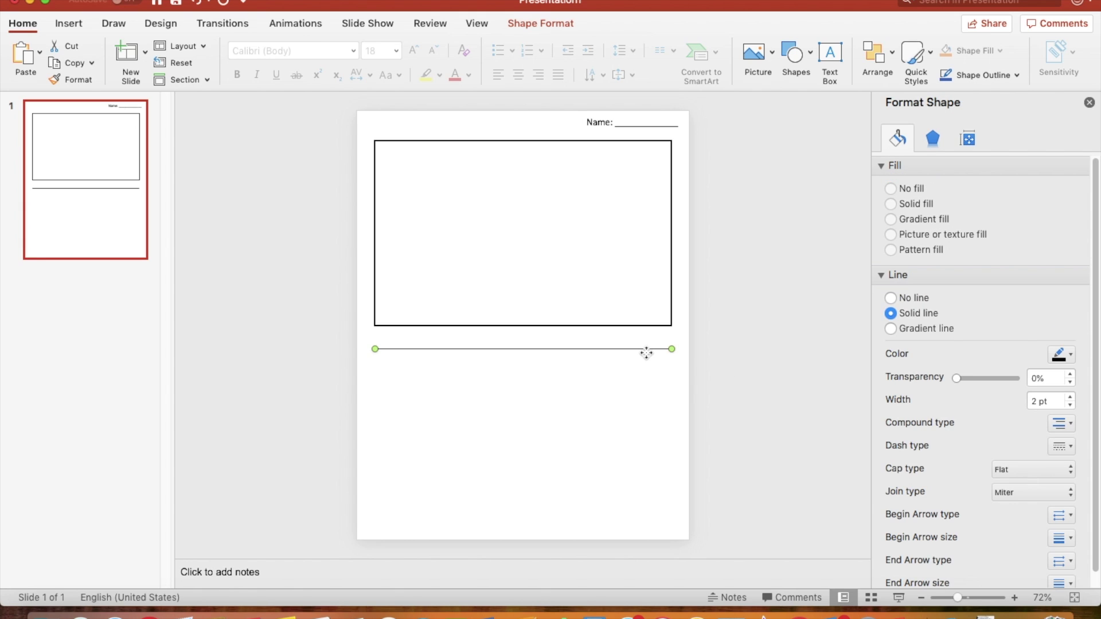
key(Up)
key(Up)
key(Up)
key(Up)
key(Up)
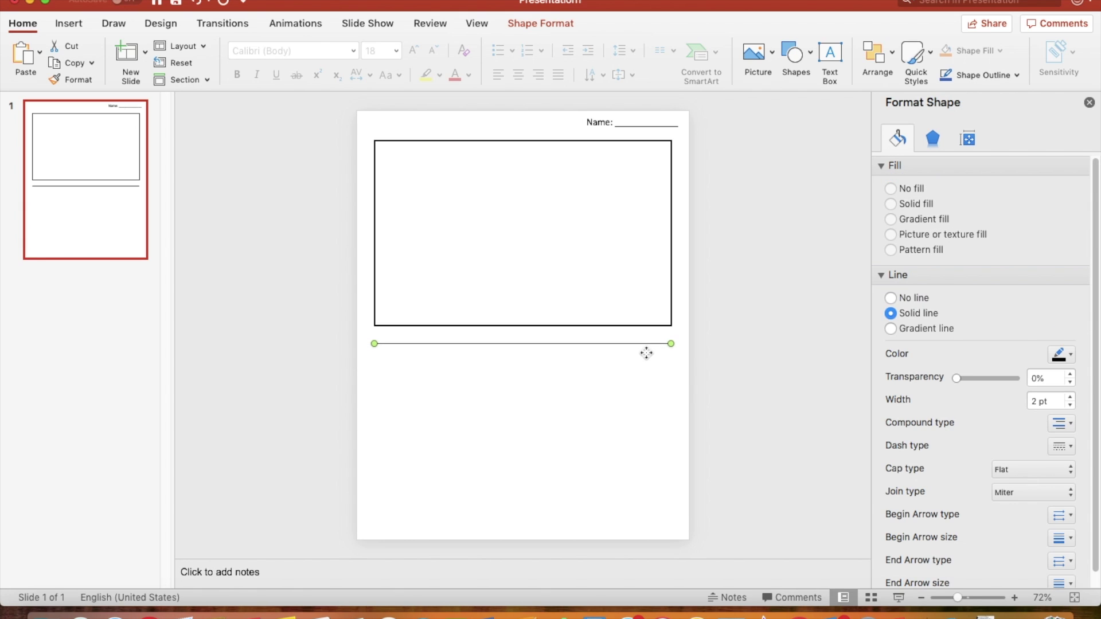
key(Down)
Duplicate the line five times to form six evenly spaced writing lines below the rectangle
key(super+d)
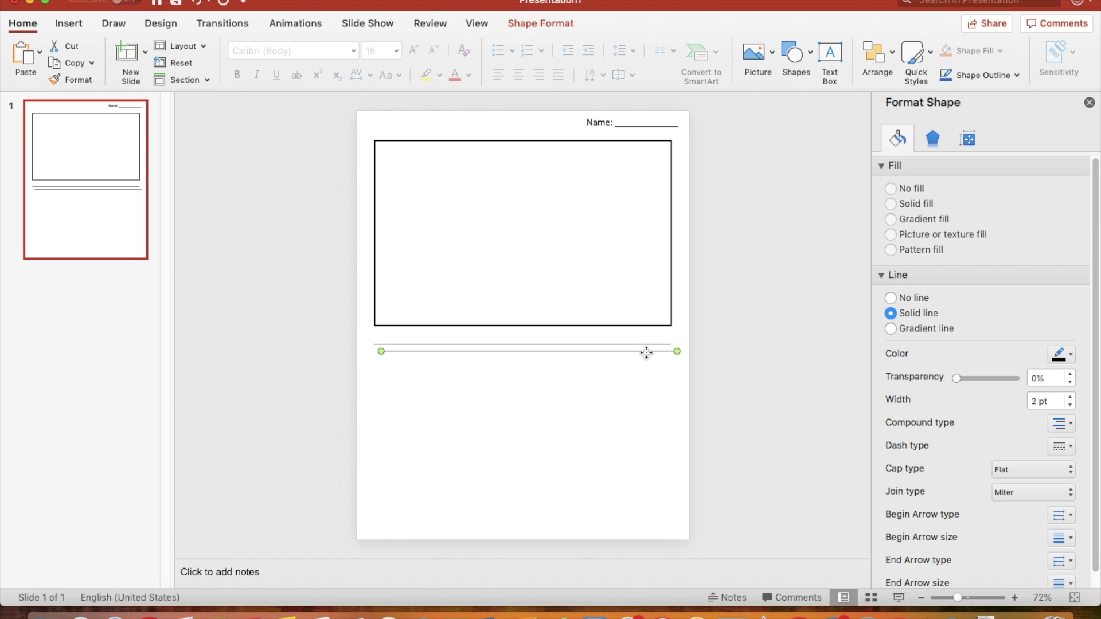
drag(646, 353, 646, 361)
key(super+d)
key(super+d)
key(super+d)
key(super+d)
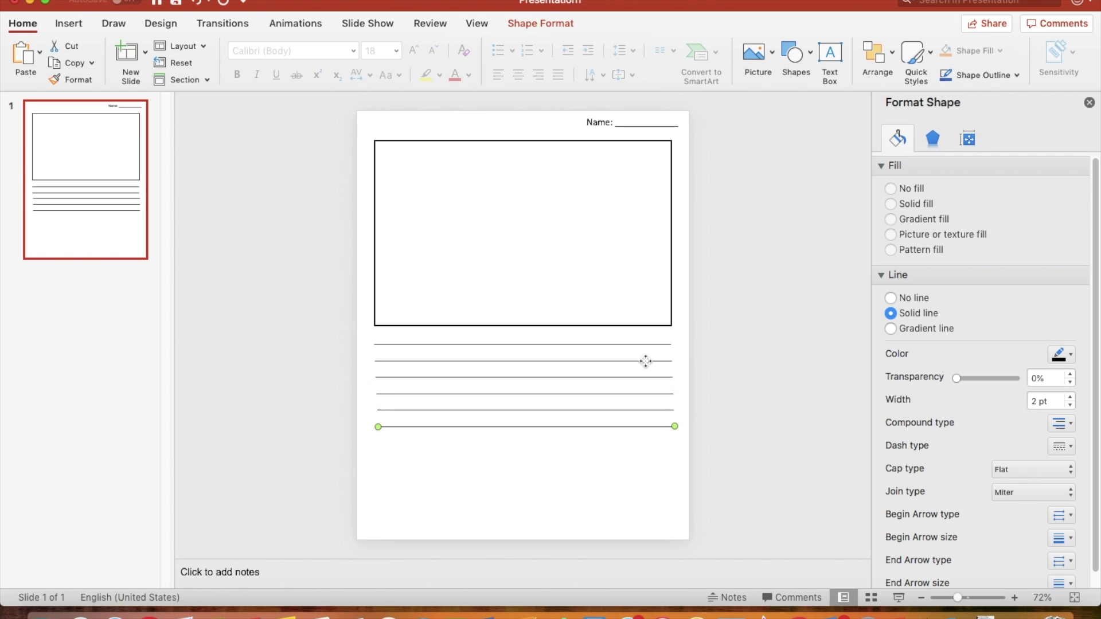
Duplicate the six writing lines together and place the copies directly below them, continuing the spacing to the page's bottom
click(708, 442)
drag(707, 444, 352, 345)
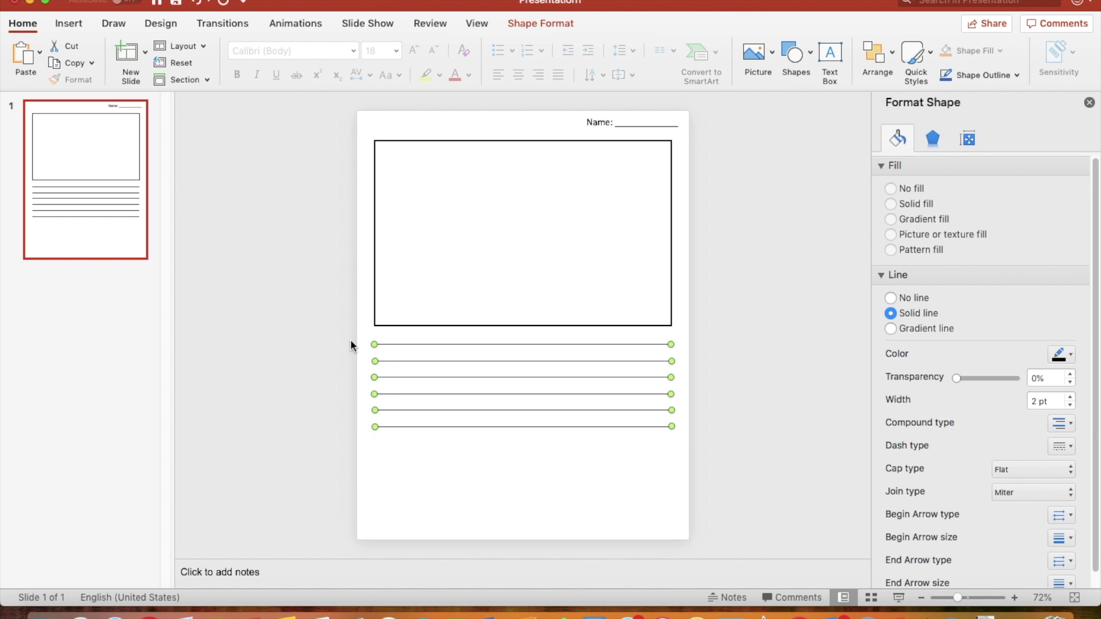
key(super+d)
drag(552, 439, 550, 530)
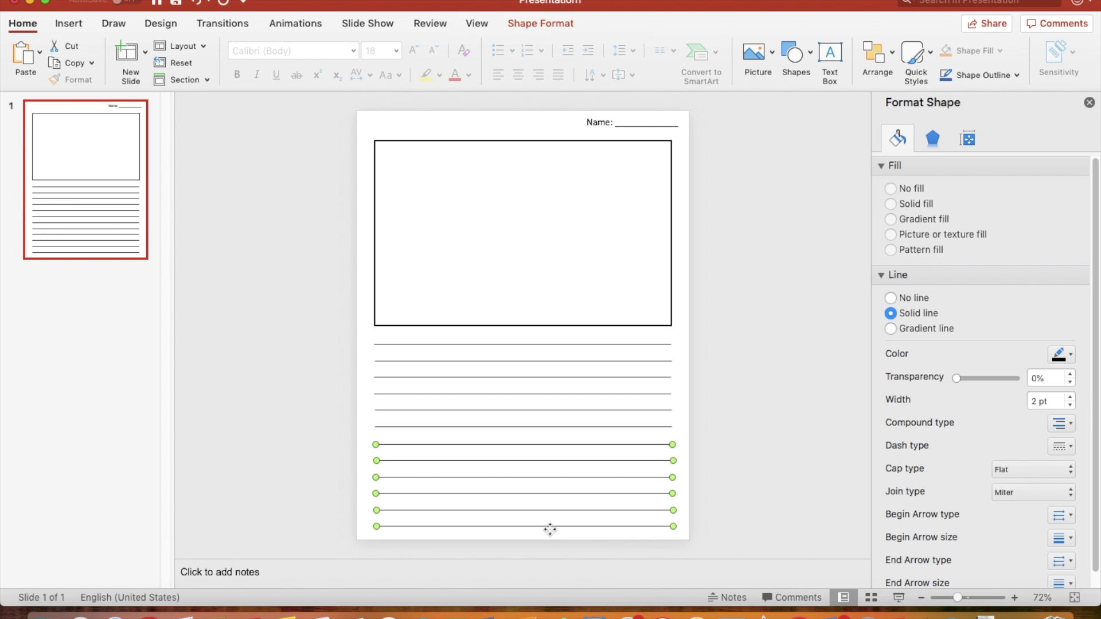
Remove the surplus bottom line and turn the last remaining one into a shorter, centred line set slightly lower
click(745, 475)
drag(727, 552, 345, 513)
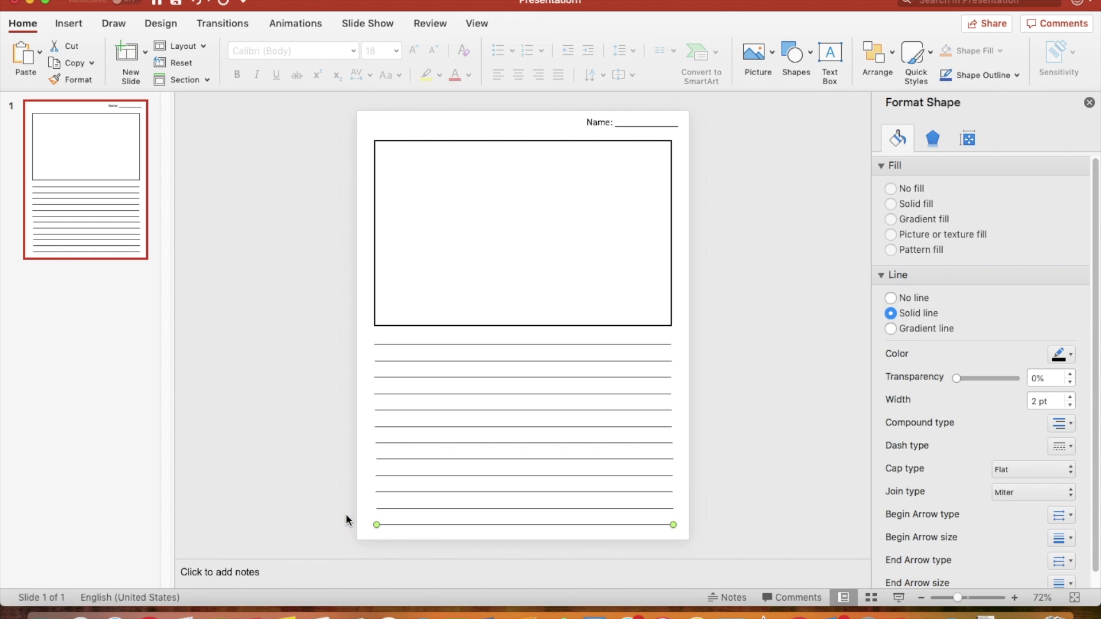
drag(474, 524, 473, 509)
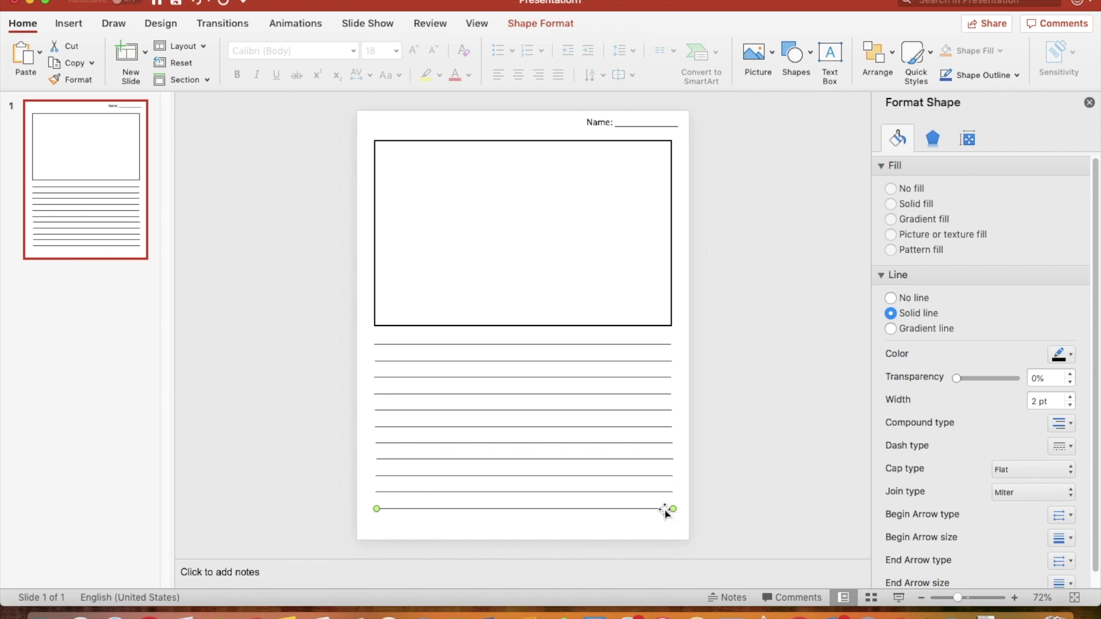
mouse_move(623, 512)
mouse_down()
mouse_move(652, 517)
mouse_move(625, 517)
mouse_up()
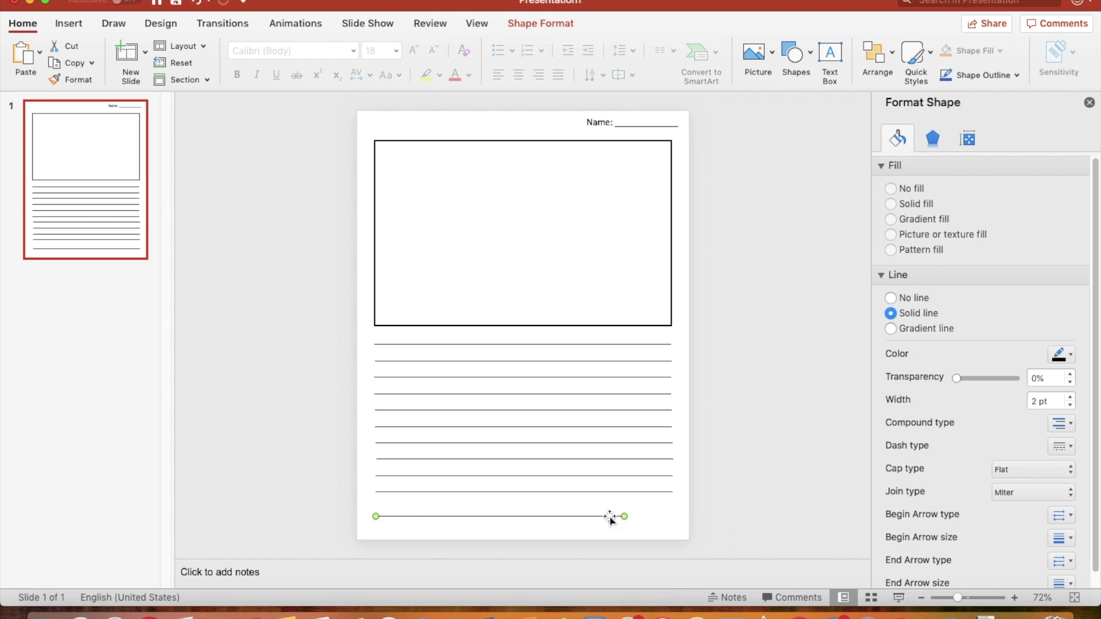
drag(377, 516, 435, 516)
Set the width of all the writing lines, including the short bottom one, to 3 pt
click(770, 525)
drag(711, 533, 336, 335)
click(1044, 400)
text(3)
key(Return)
click(714, 438)
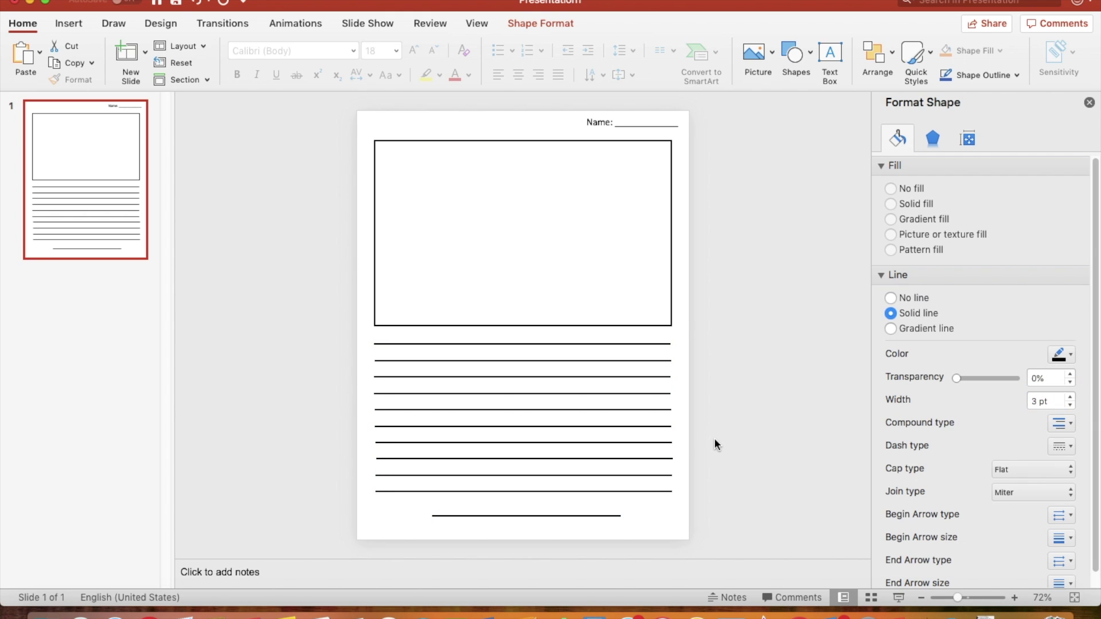
Duplicate the finished writing template slide
click(644, 122)
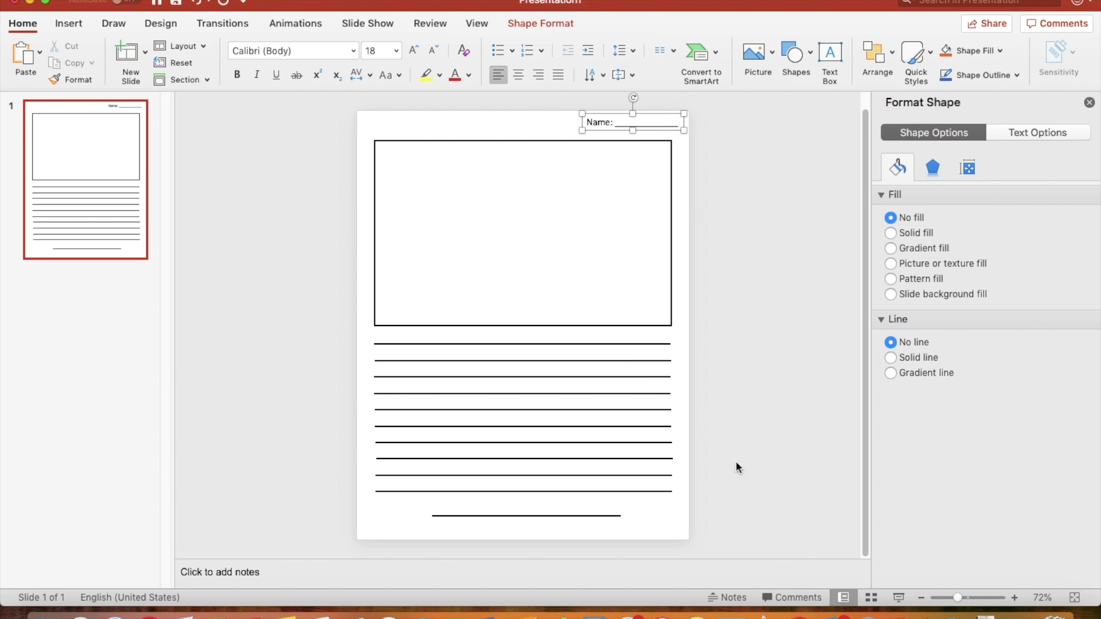
click(220, 0)
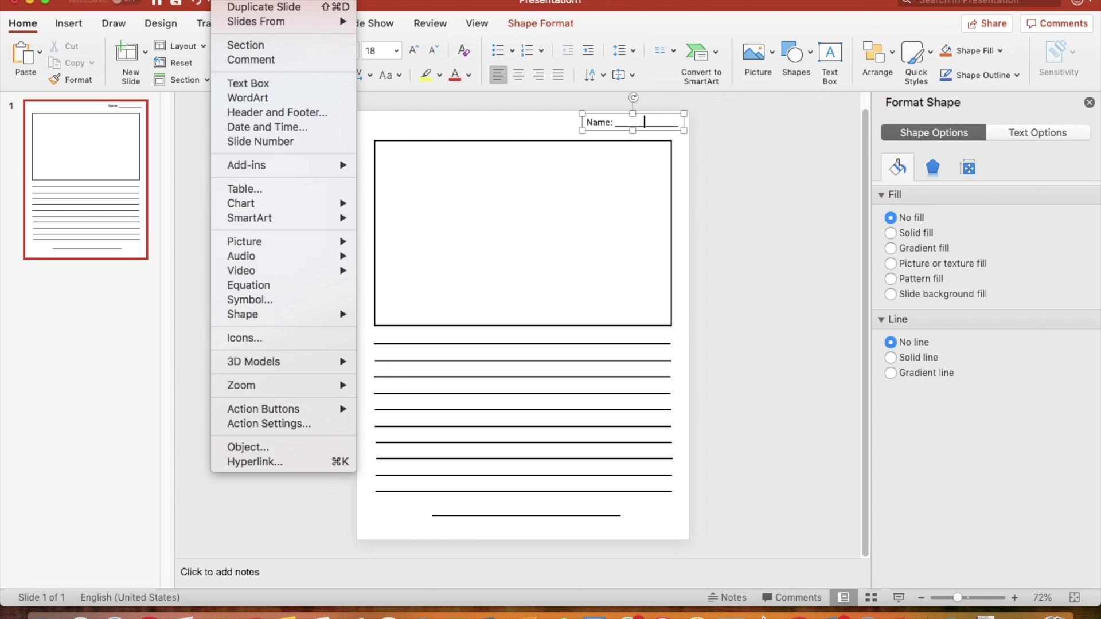
click(290, 8)
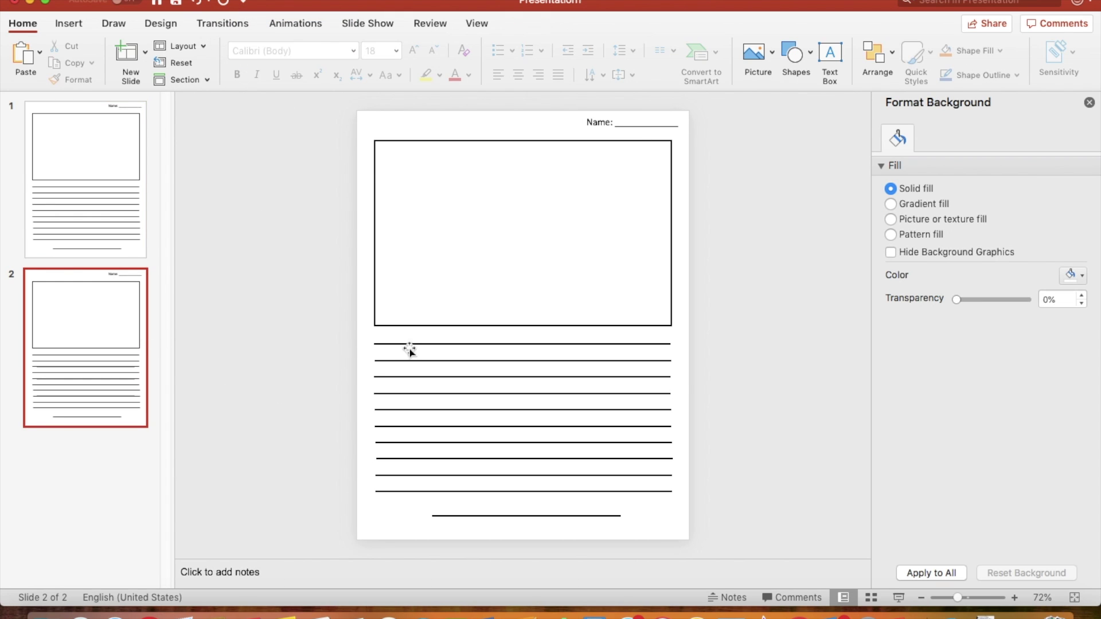
On the second slide, delete the three lowest full-width lines and shift the remaining seven and the rectangle down for a title
drag(700, 500, 352, 445)
key(Delete)
drag(727, 481, 342, 337)
drag(481, 428, 485, 489)
drag(575, 324, 575, 368)
Add a text box above the rectangle containing the title "My Spring Break"
click(831, 67)
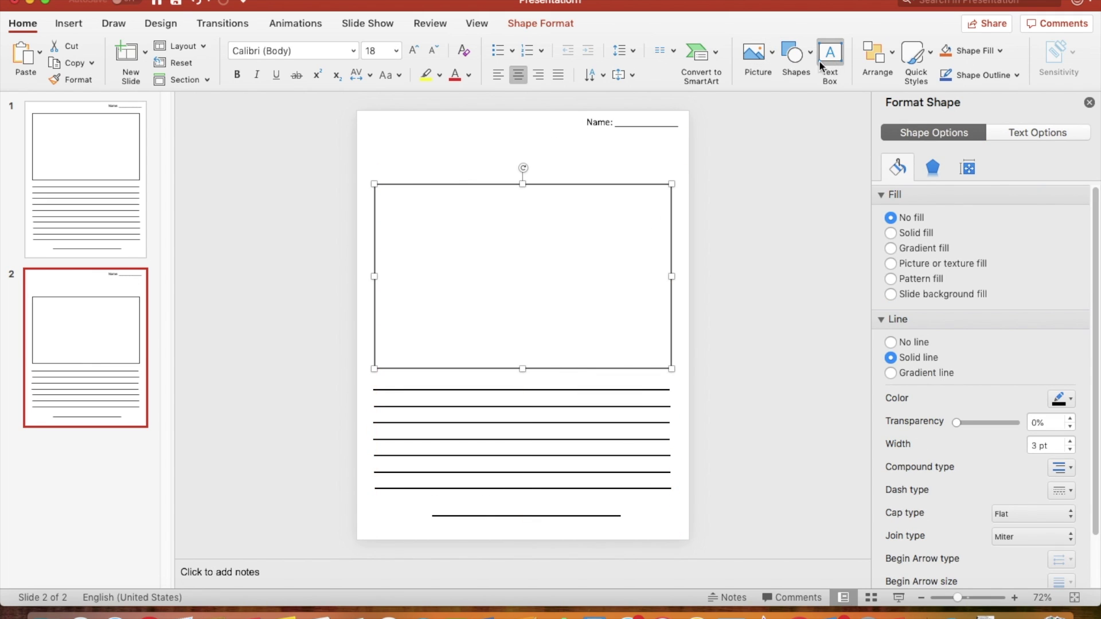
click(414, 165)
text(M)
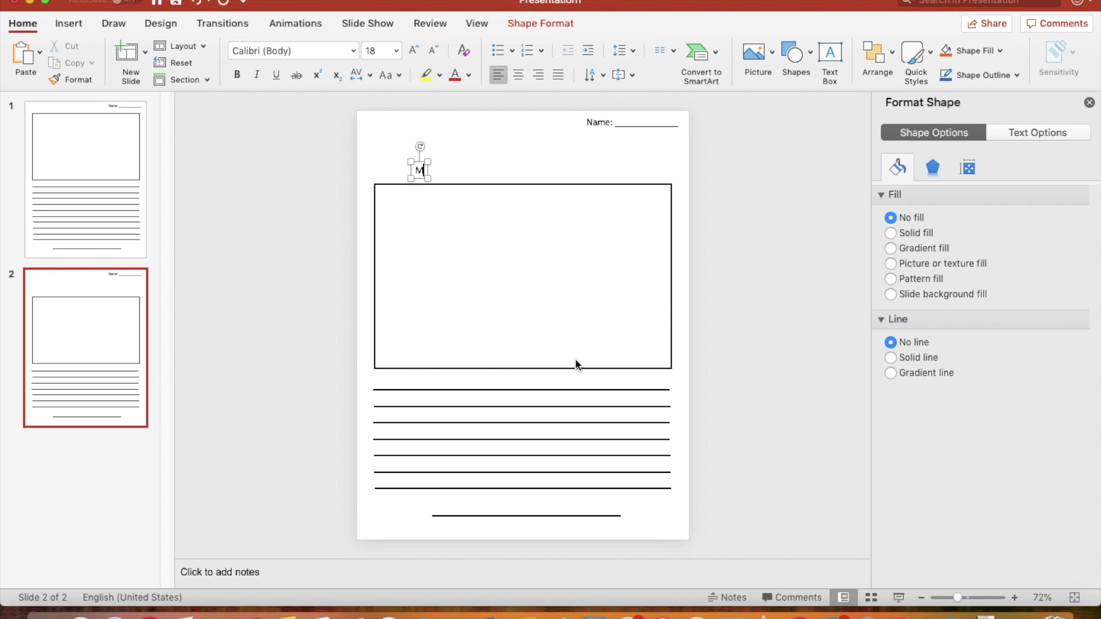
text(y Spring Break)
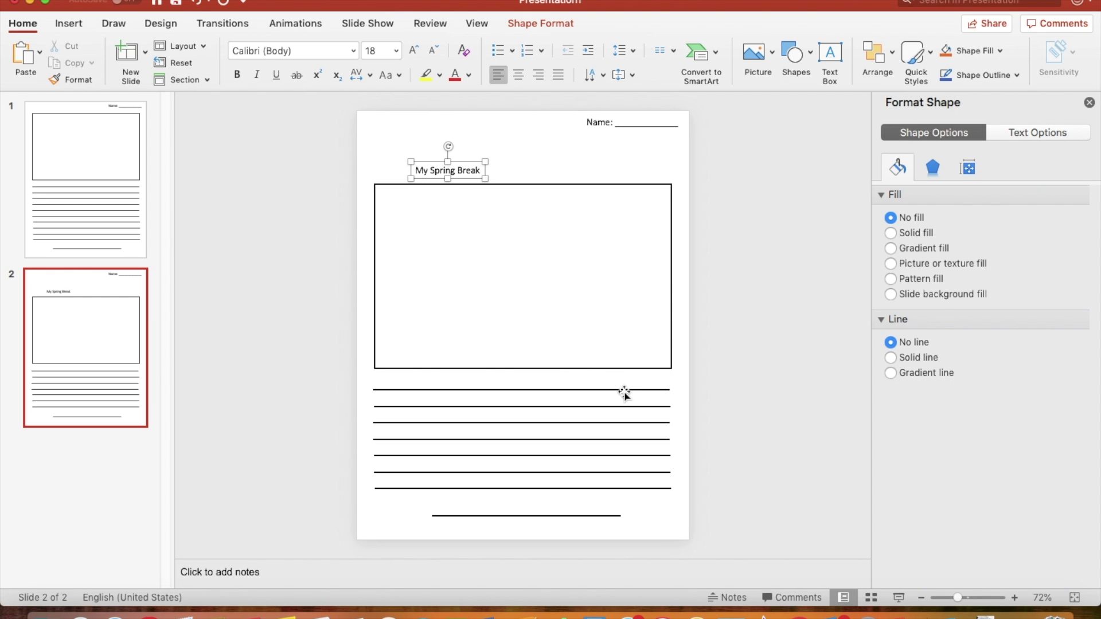
Set the "My Spring Break" title's font size to 70
key(super+a)
click(389, 52)
text(70)
key(Return)
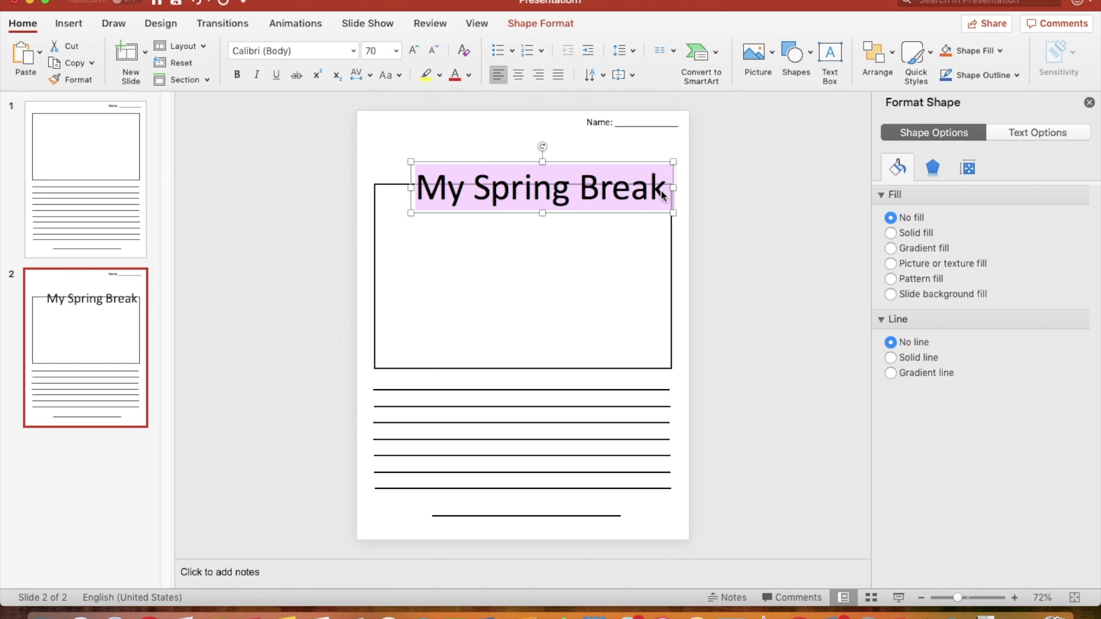
Move the title up between the name line and the rectangle and set its font size to 45
drag(633, 154, 617, 117)
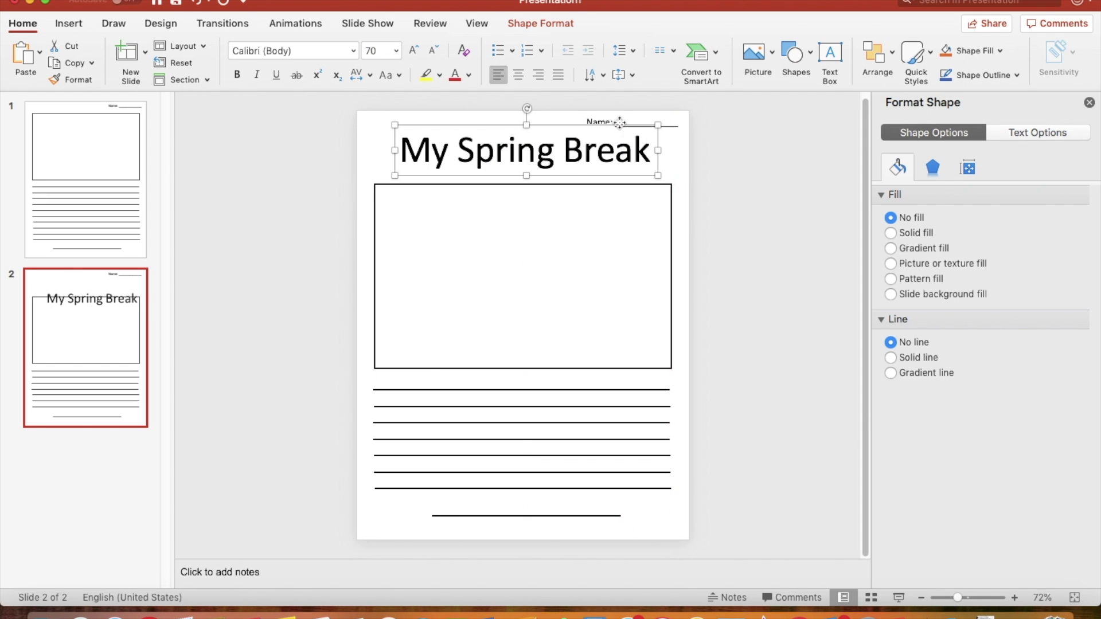
click(590, 143)
triple_click(590, 143)
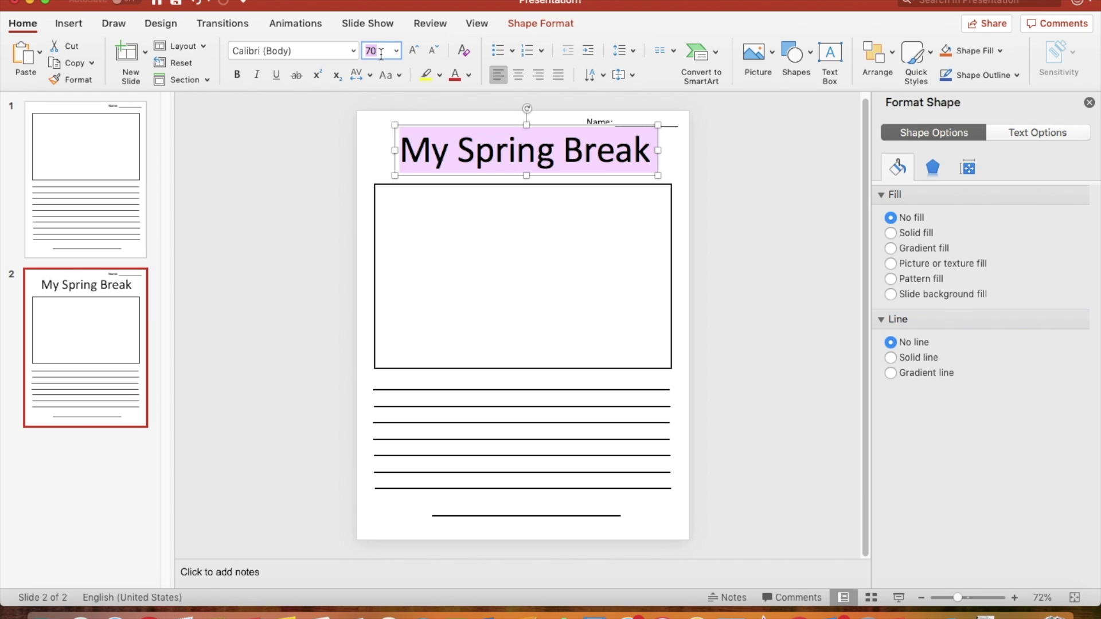
text(45)
key(Return)
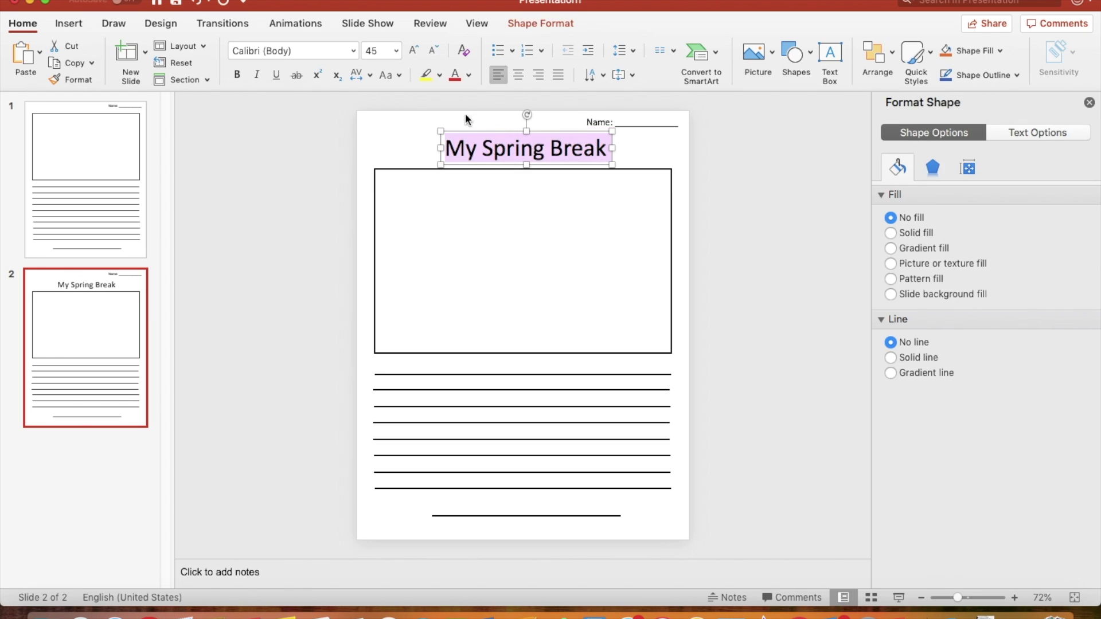
Change the title's font to KG Blank Space Solid and recentre the title above the rectangle
click(354, 50)
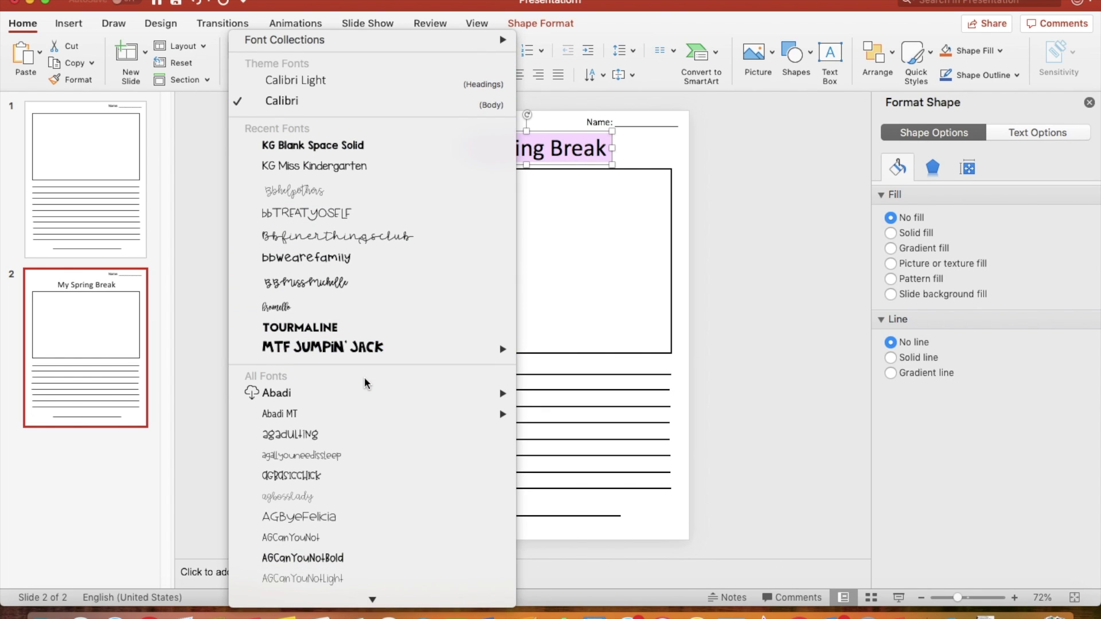
click(349, 143)
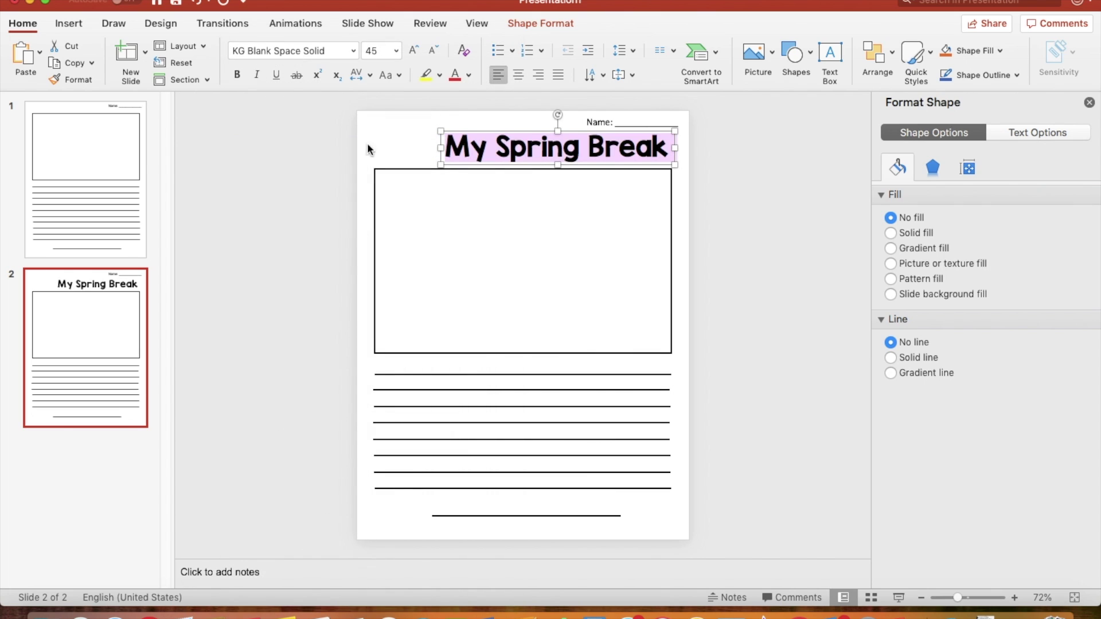
click(662, 169)
mouse_move(662, 169)
mouse_down()
mouse_move(634, 171)
mouse_move(642, 162)
mouse_up()
click(643, 159)
click(723, 211)
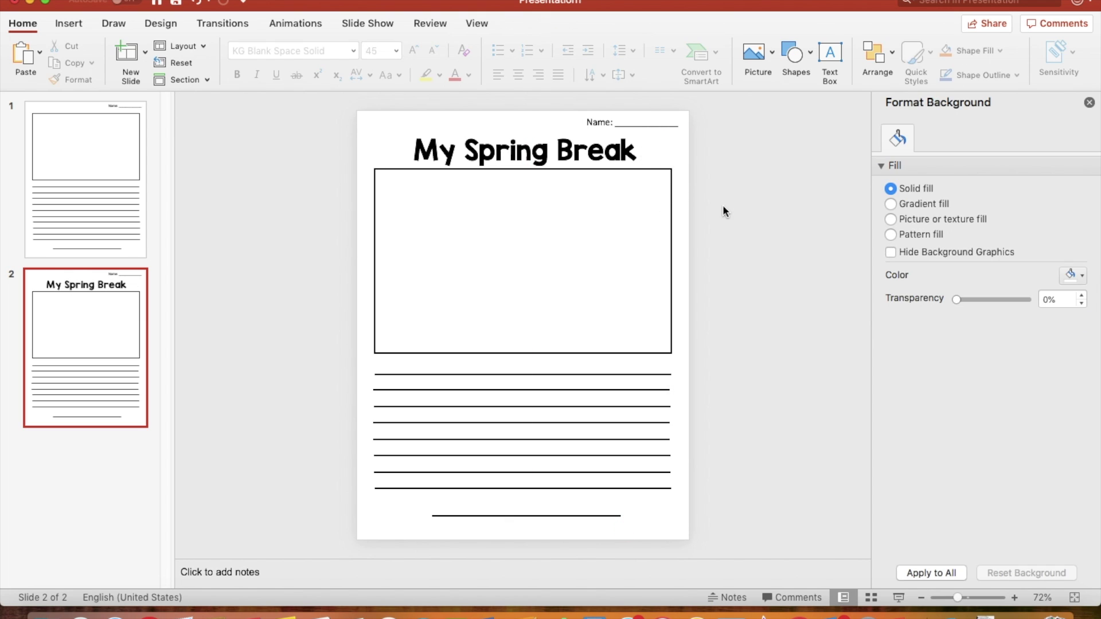
click(98, 227)
key(Down)
click(98, 228)
key(Down)
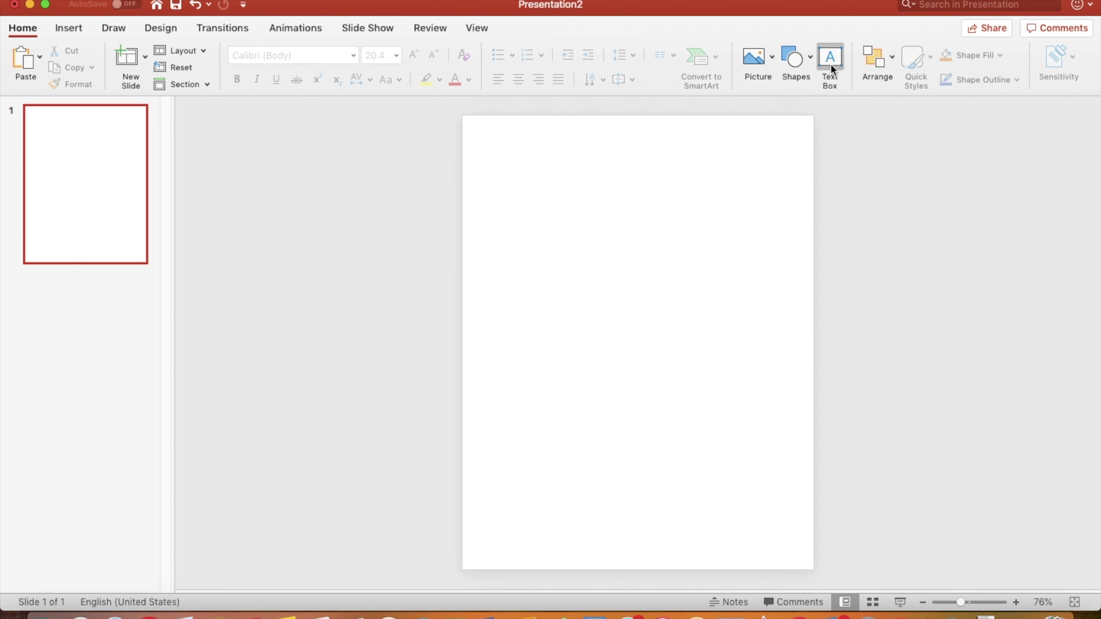
Add a "Name: __________" text box to the blank portrait slide and position it in the page's upper-right corner
click(673, 219)
text(Name: __________)
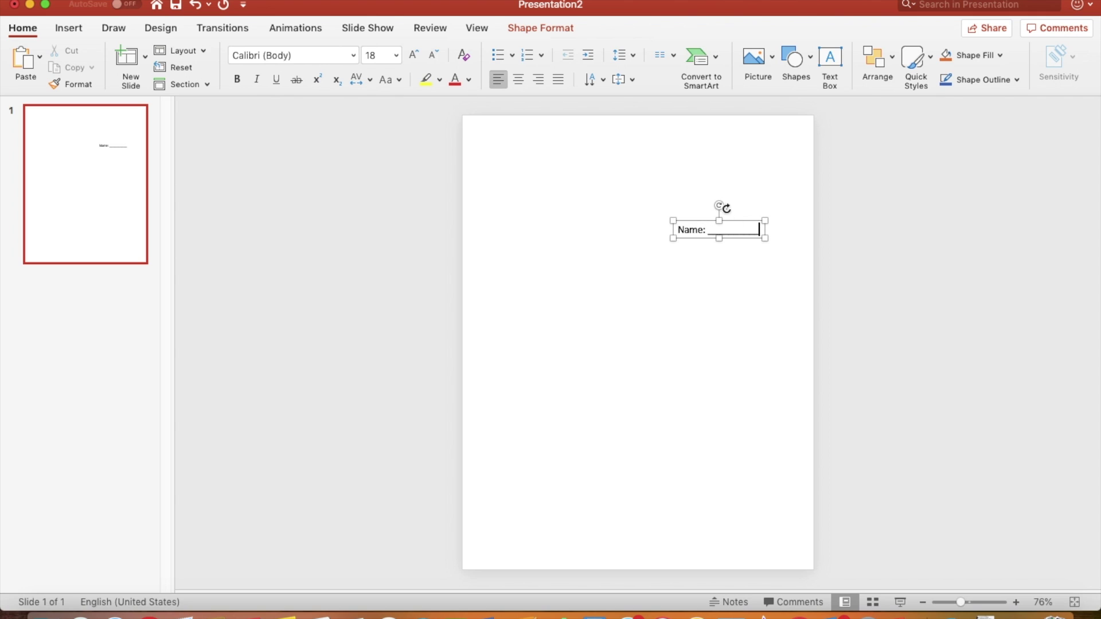
drag(746, 217, 775, 116)
key(Right)
key(Right)
key(Right)
key(Right)
key(Right)
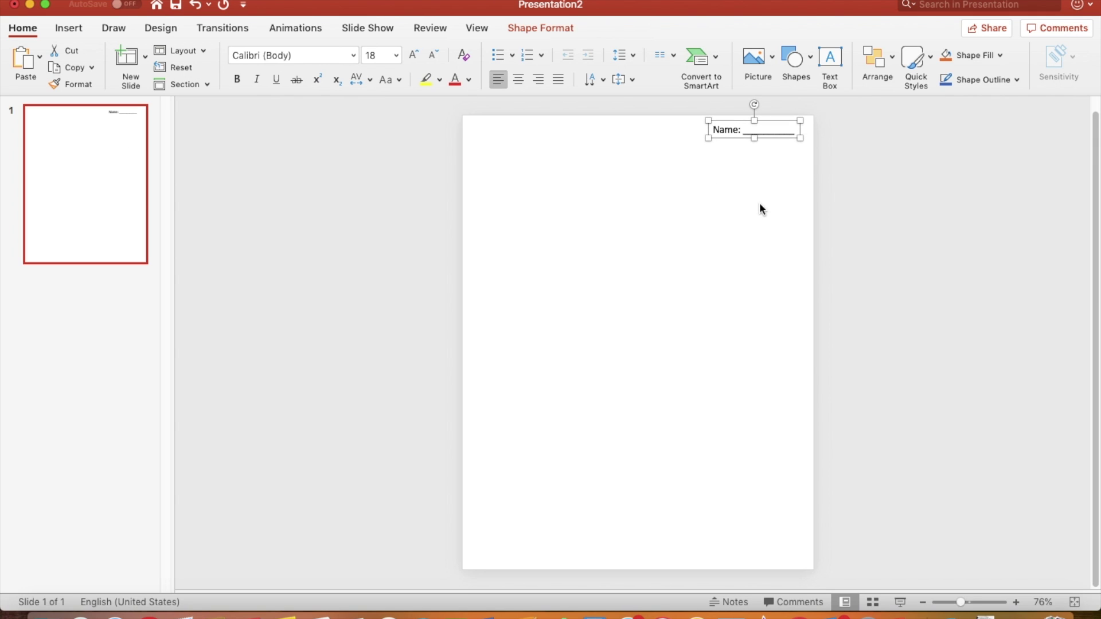
Add a text box reading "Graphing Task Cards" to the slide as the worksheet title
click(829, 60)
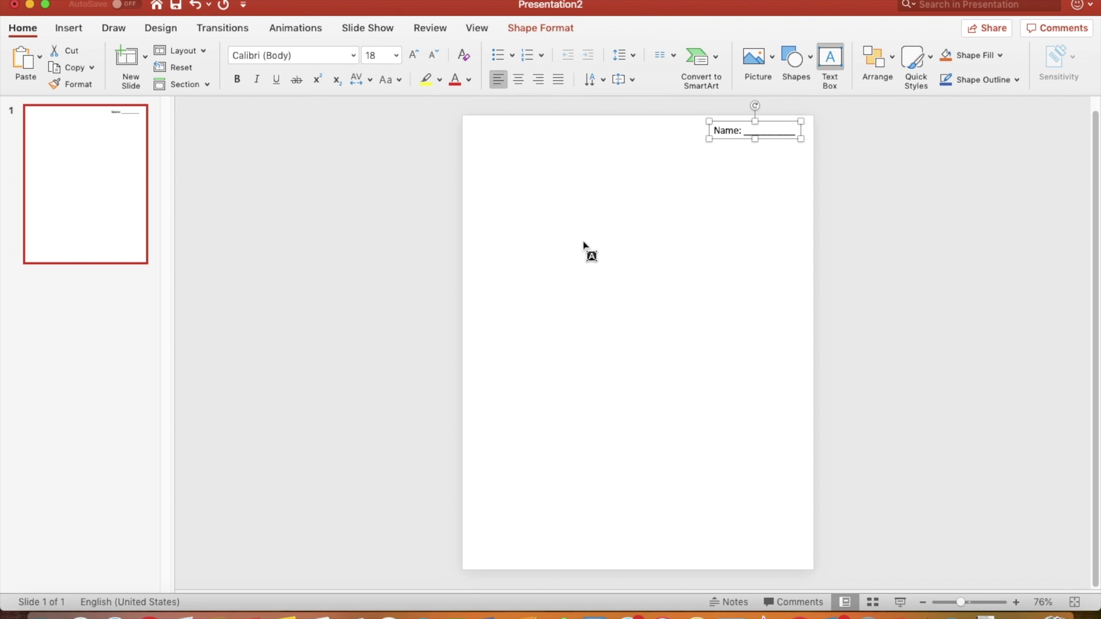
click(588, 250)
text(Graphin)
text( Task)
key(BackSpace)
key(BackSpace)
key(BackSpace)
key(BackSpace)
key(BackSpace)
text(g Task Cards)
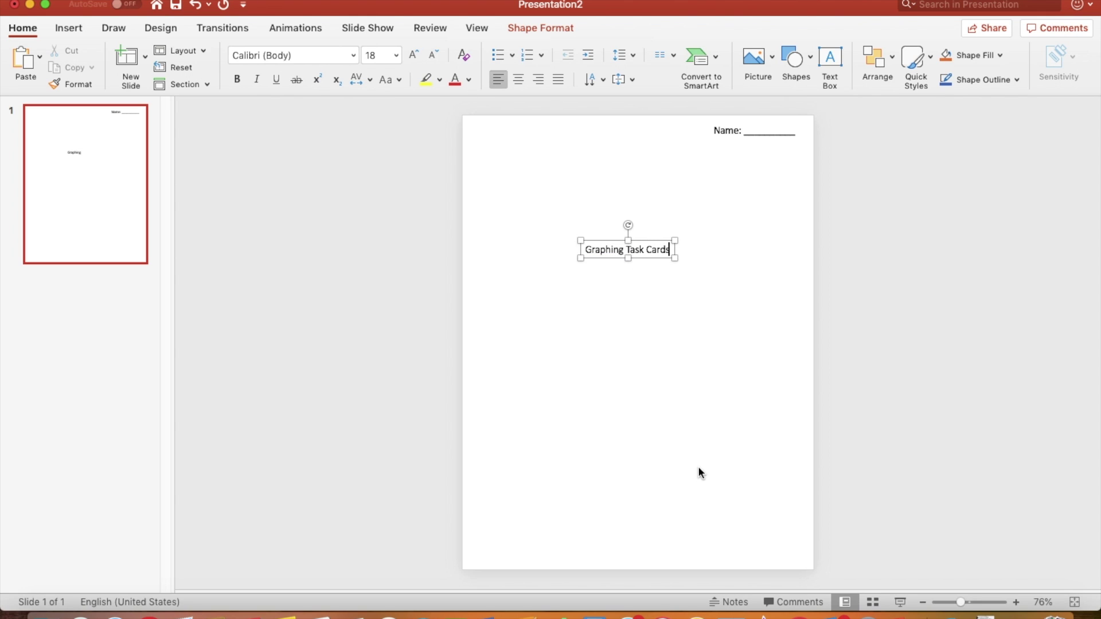
Set the "Graphing Task Cards" title to font size 40 and the MTF Jumpin' Jack font
key(super+a)
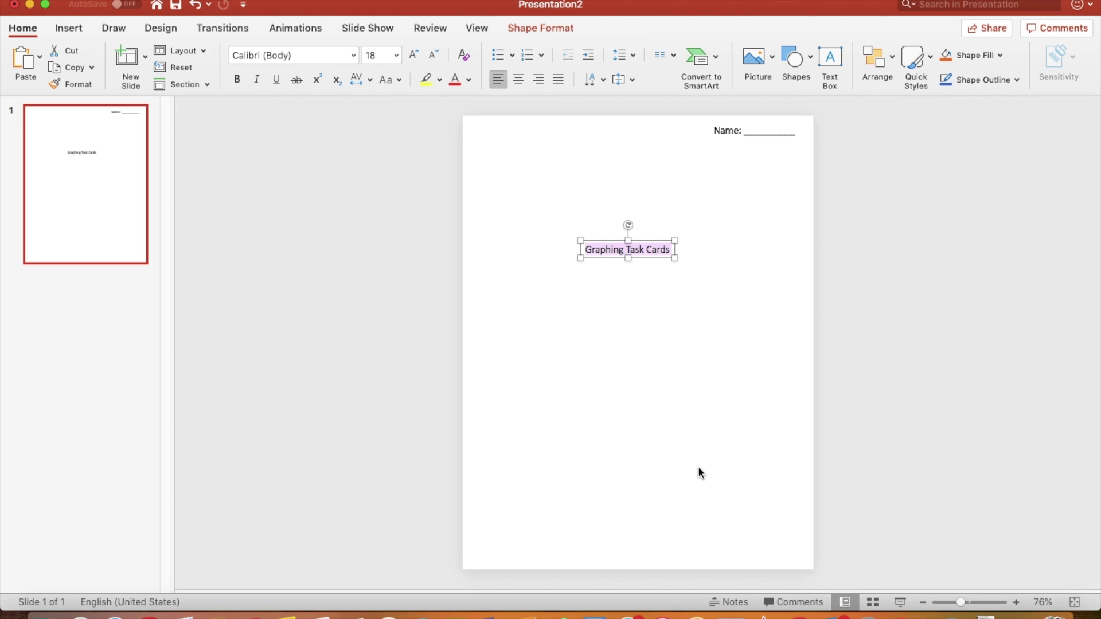
click(398, 58)
click(380, 279)
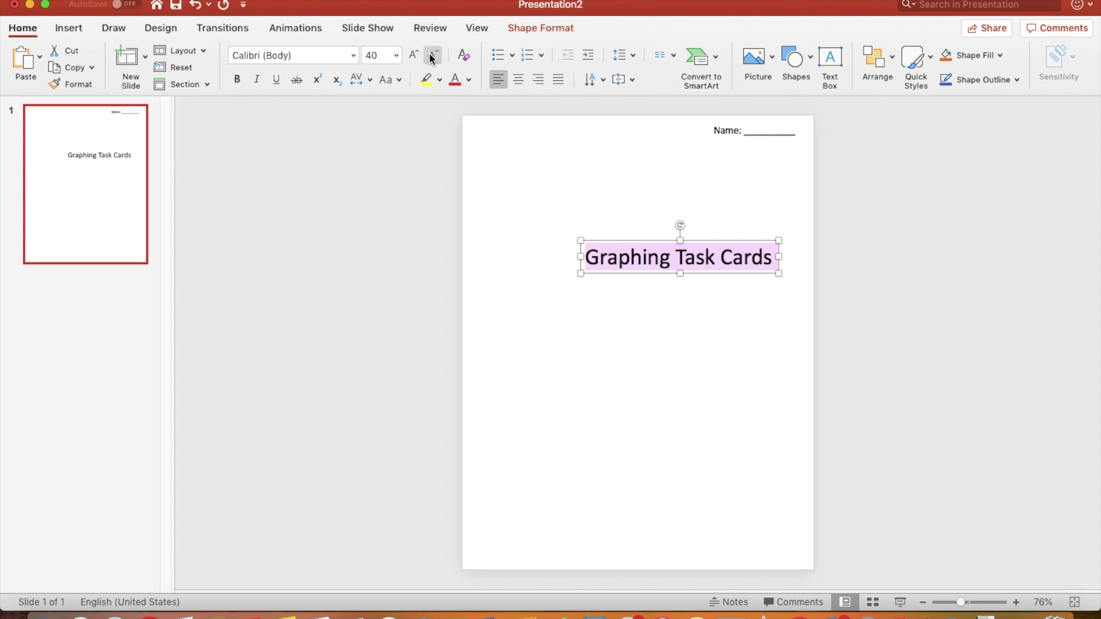
click(355, 55)
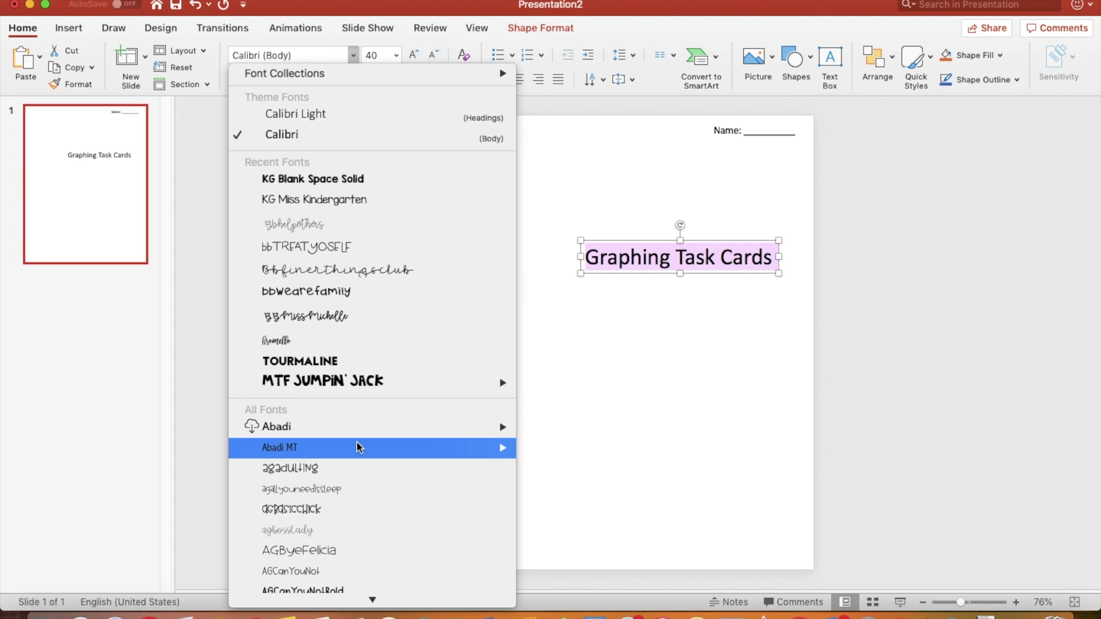
click(360, 384)
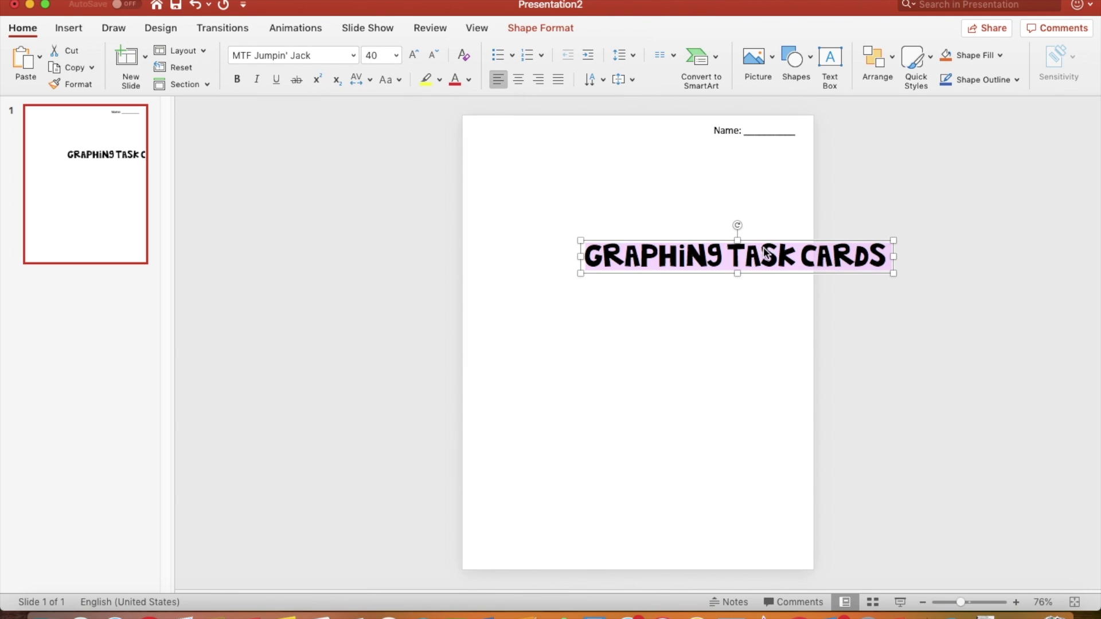
Move the title to the top of the page, centred just below the name line
drag(771, 240, 680, 141)
click(700, 211)
click(723, 171)
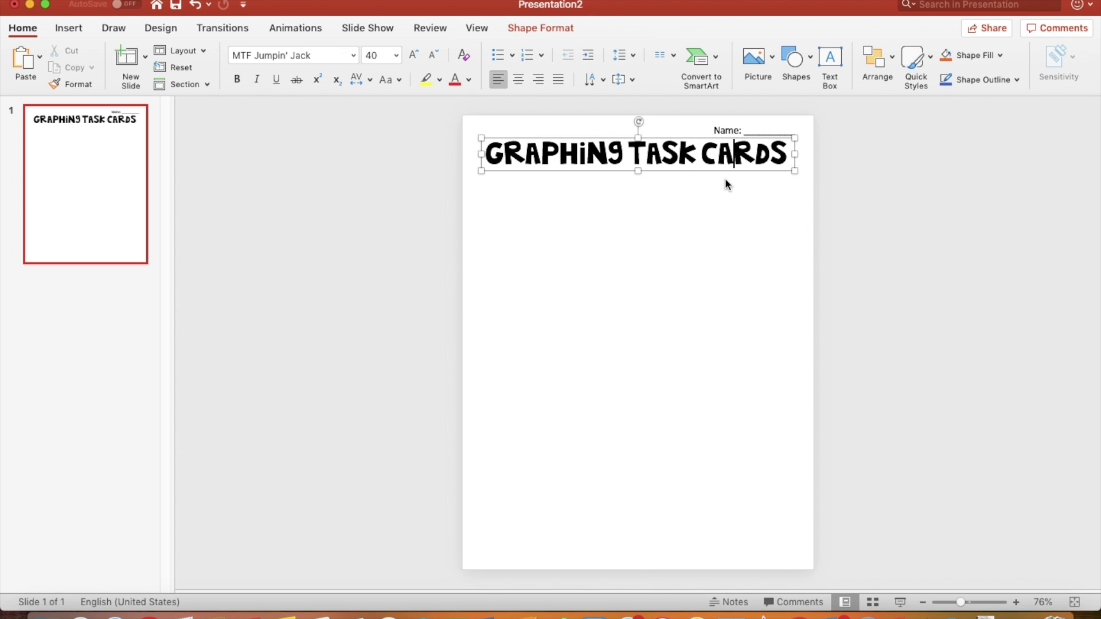
drag(723, 172, 724, 175)
click(762, 236)
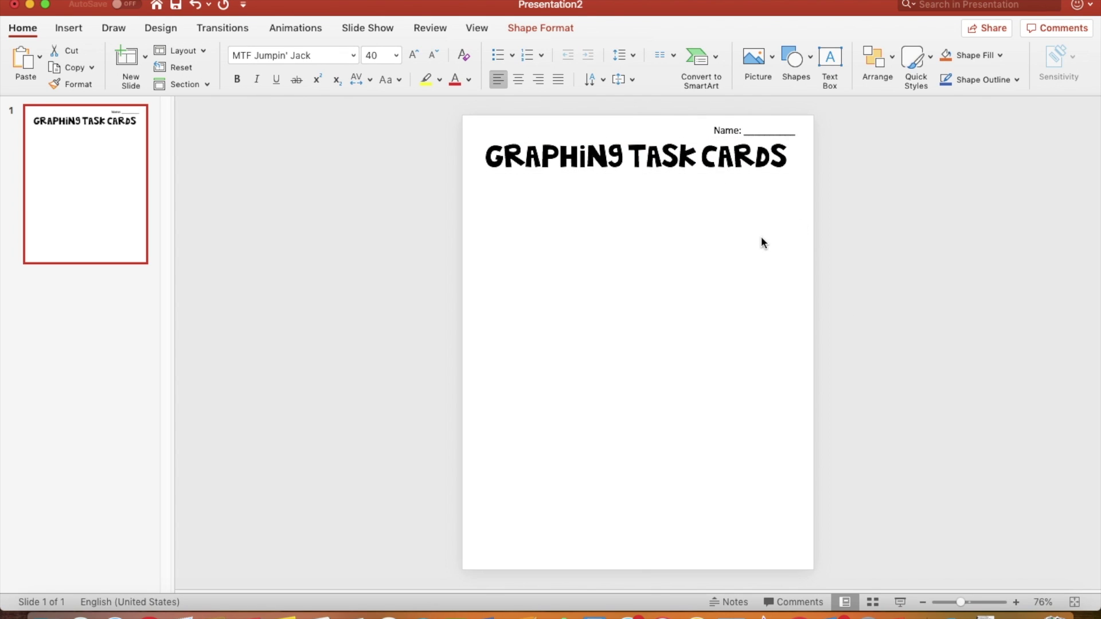
Add a "Directions:" text box in KG Blank Space Solid below the title, widened to about 8.18" across the page
click(831, 60)
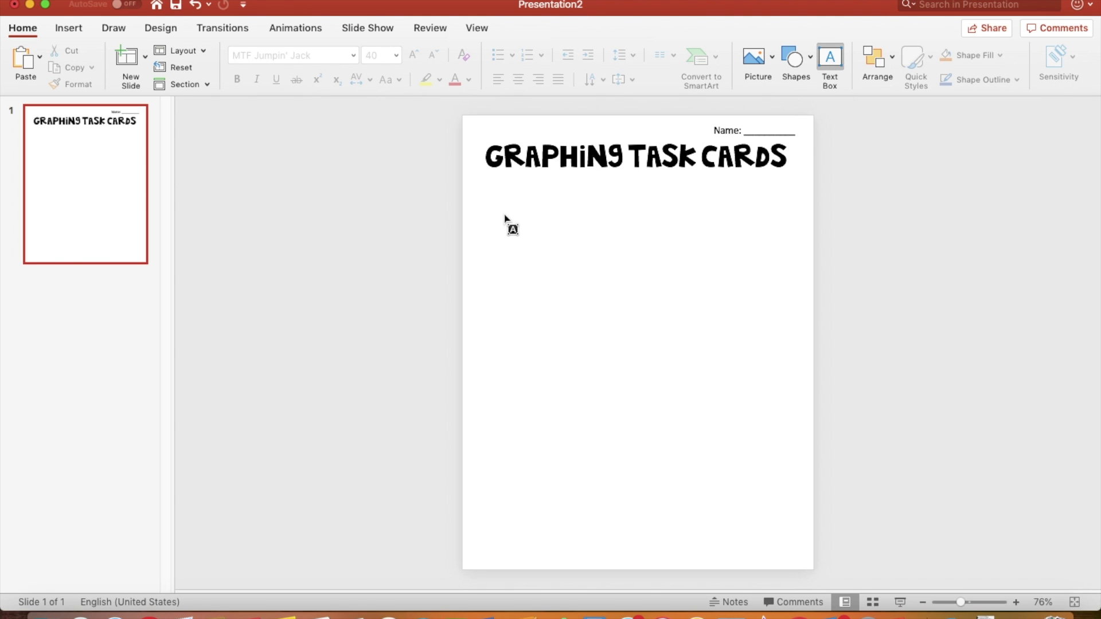
text(Directions:)
drag(530, 205, 801, 236)
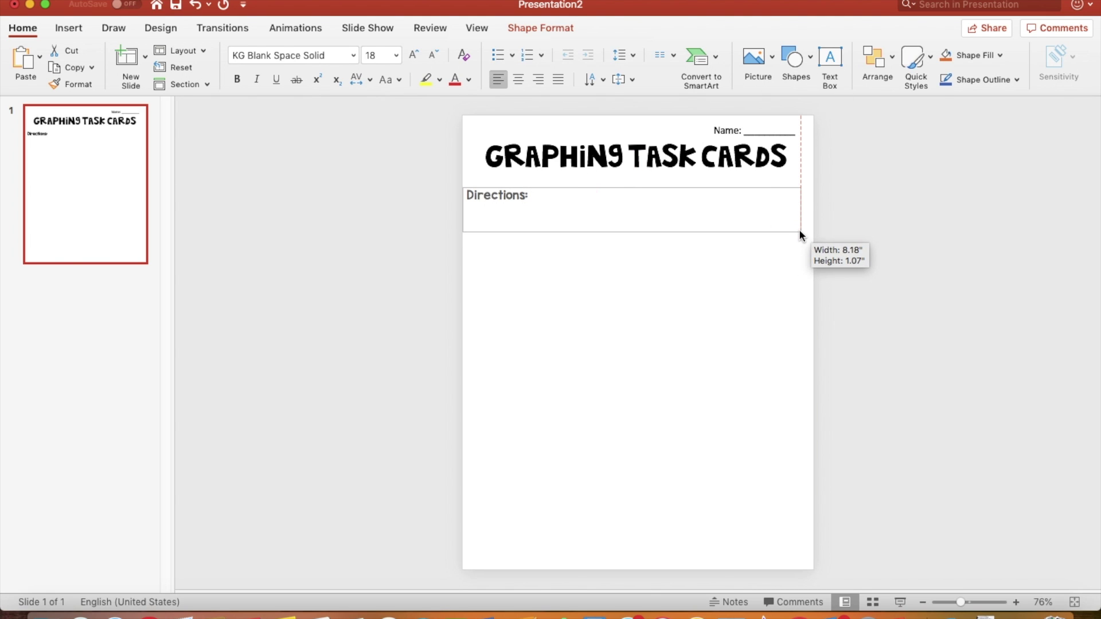
drag(762, 184, 766, 180)
Complete the directions with "Travel around the room and answer each task card. Write the corresponding answer in the spaces below" and fit the box to two lines
click(537, 193)
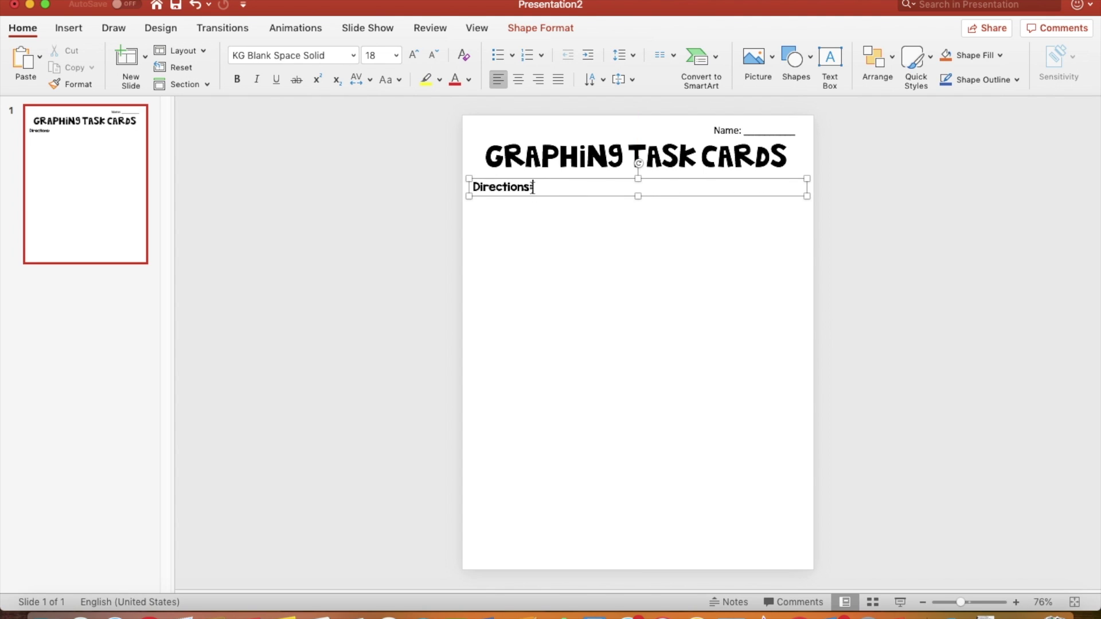
text(Travel around the room and answer each task card. Write the corresponding answer in the spaces below)
click(473, 212)
key(BackSpace)
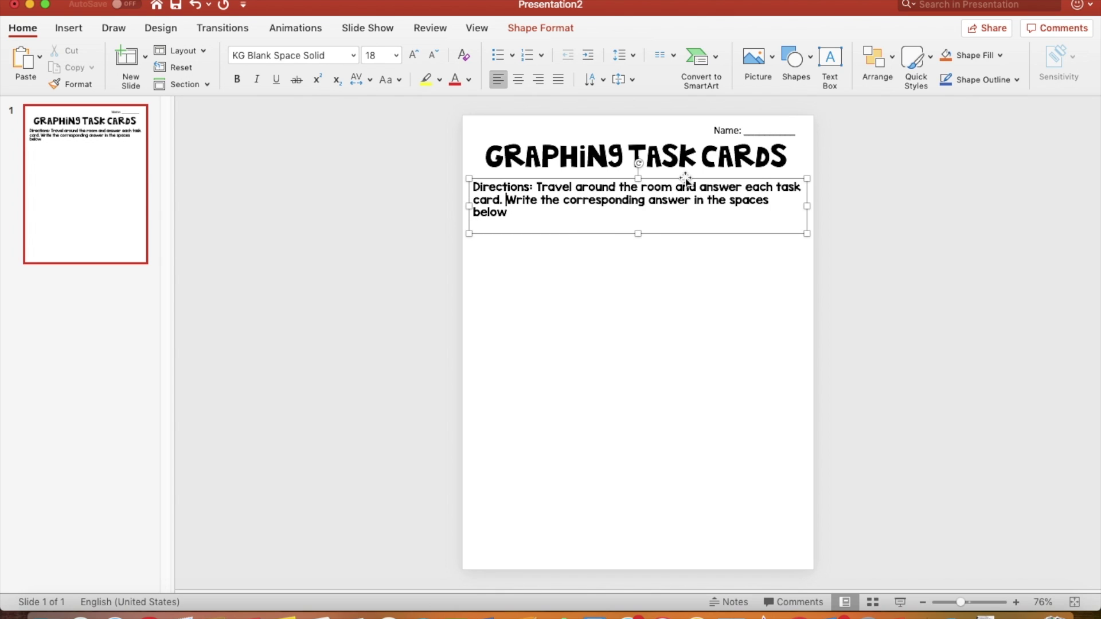
drag(808, 207, 774, 179)
click(793, 280)
Insert a table with 2 columns and 10 rows
click(232, 2)
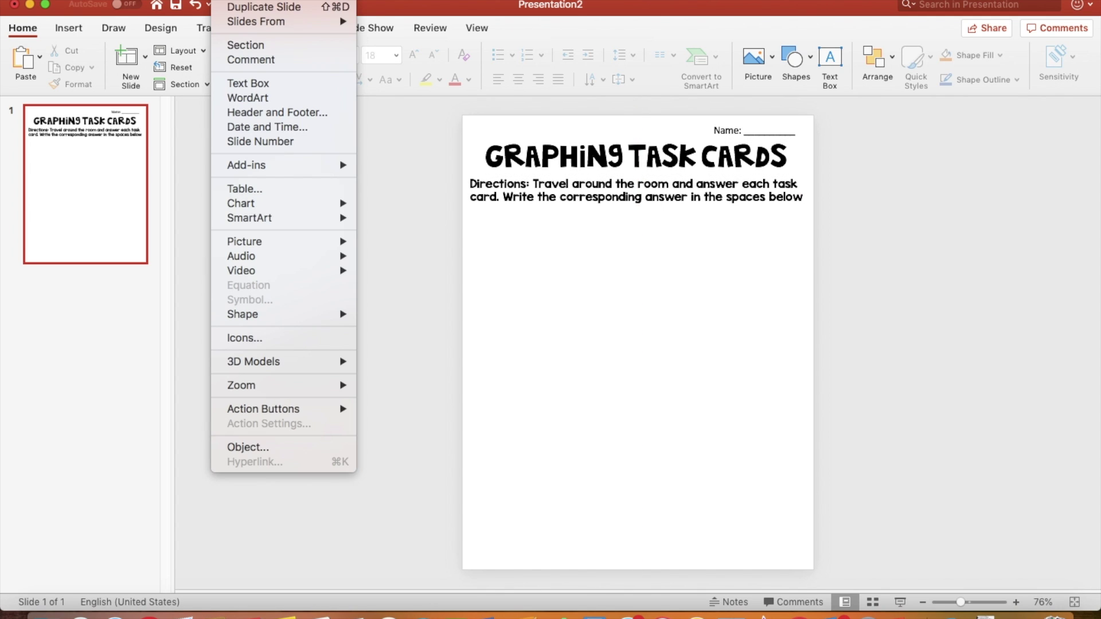
click(256, 195)
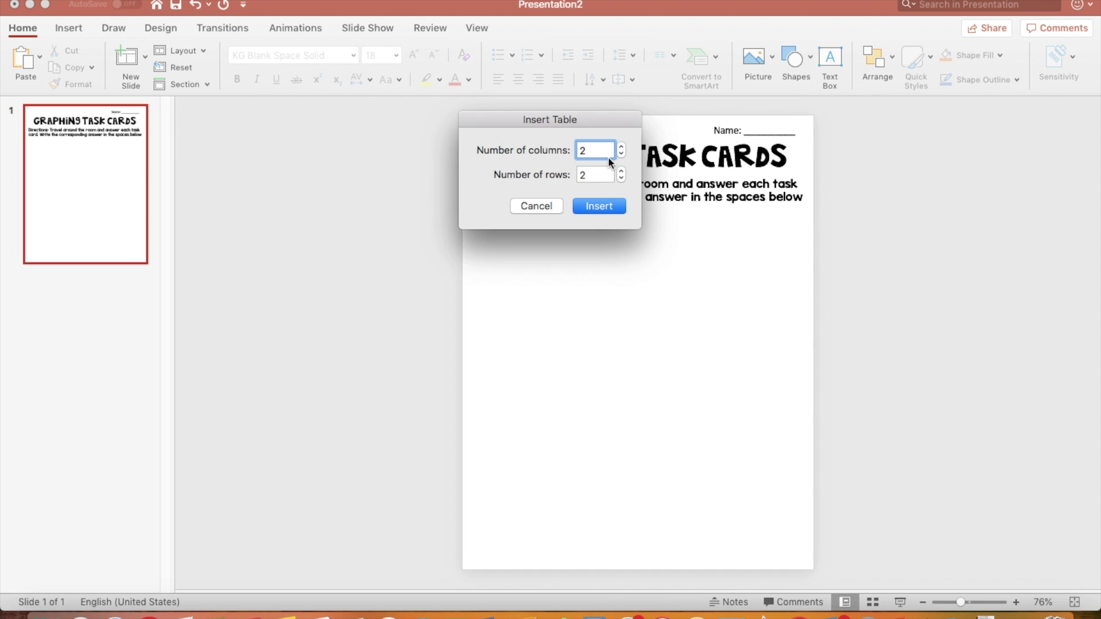
text(2)
key(Tab)
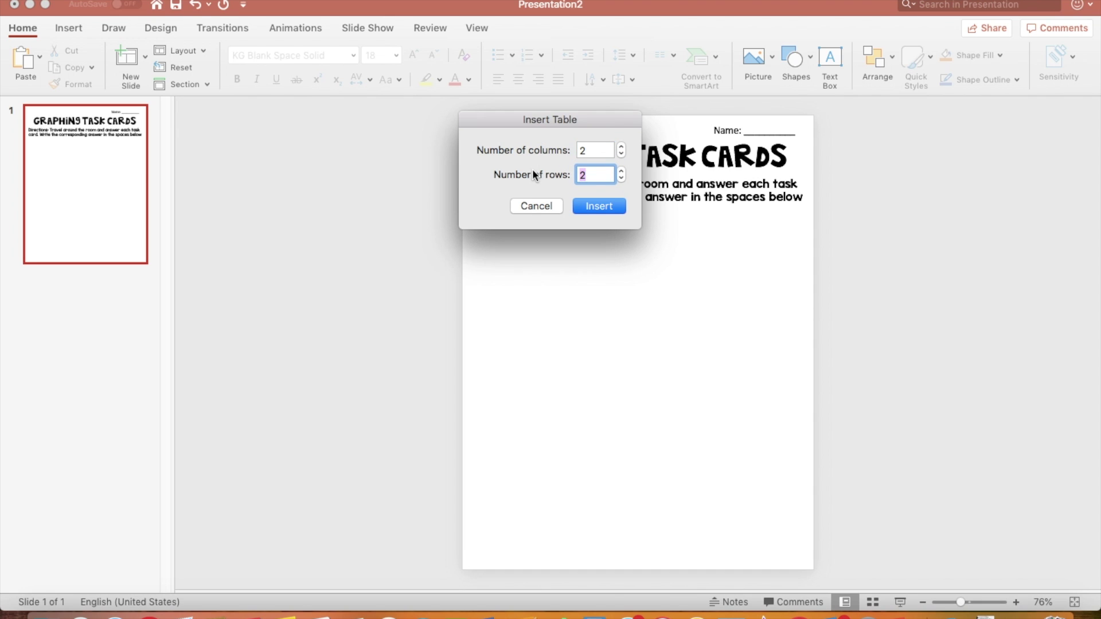
text(10)
click(587, 206)
Move the table below the directions, enlarge it to fill most of the page and centre it horizontally
drag(705, 266, 682, 216)
drag(730, 387, 796, 521)
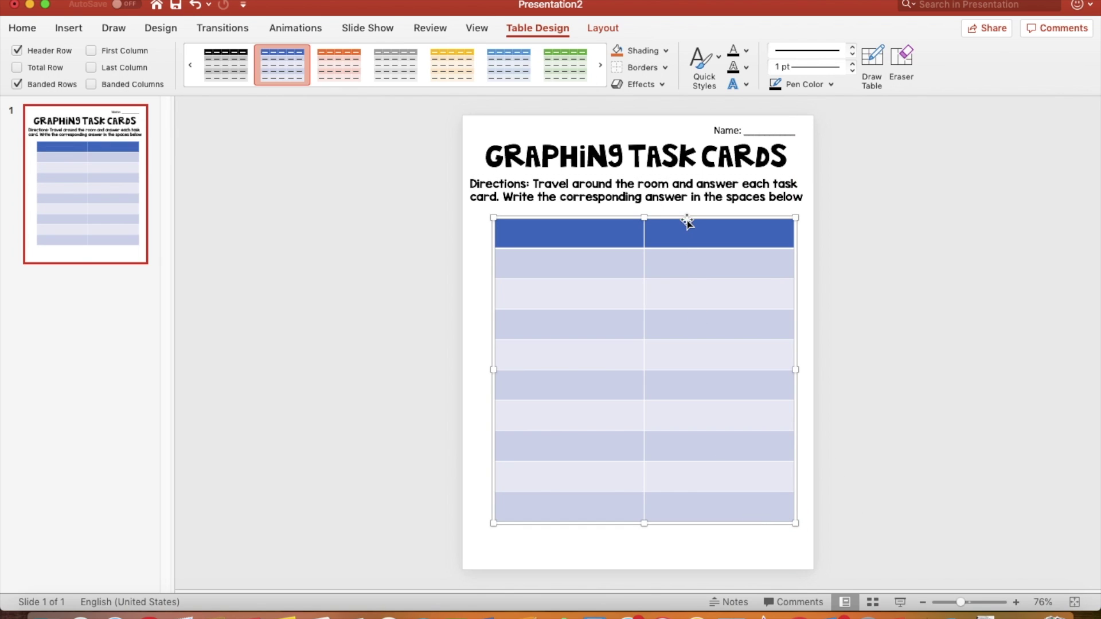
drag(683, 215, 677, 217)
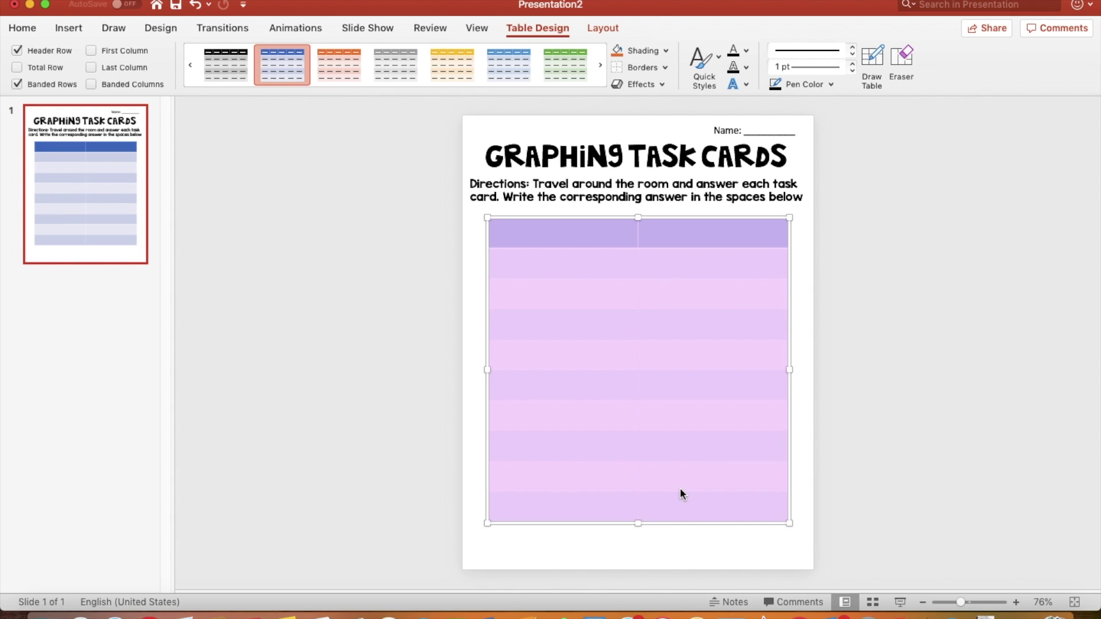
Apply all borders to the table and remove its shading with No Fill
click(665, 67)
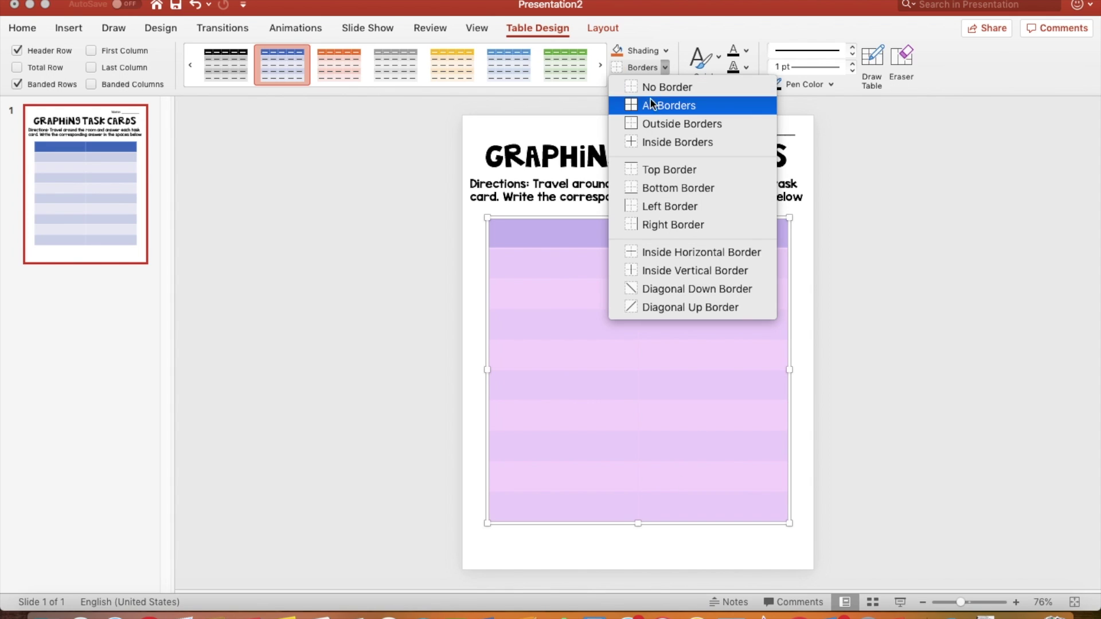
click(650, 99)
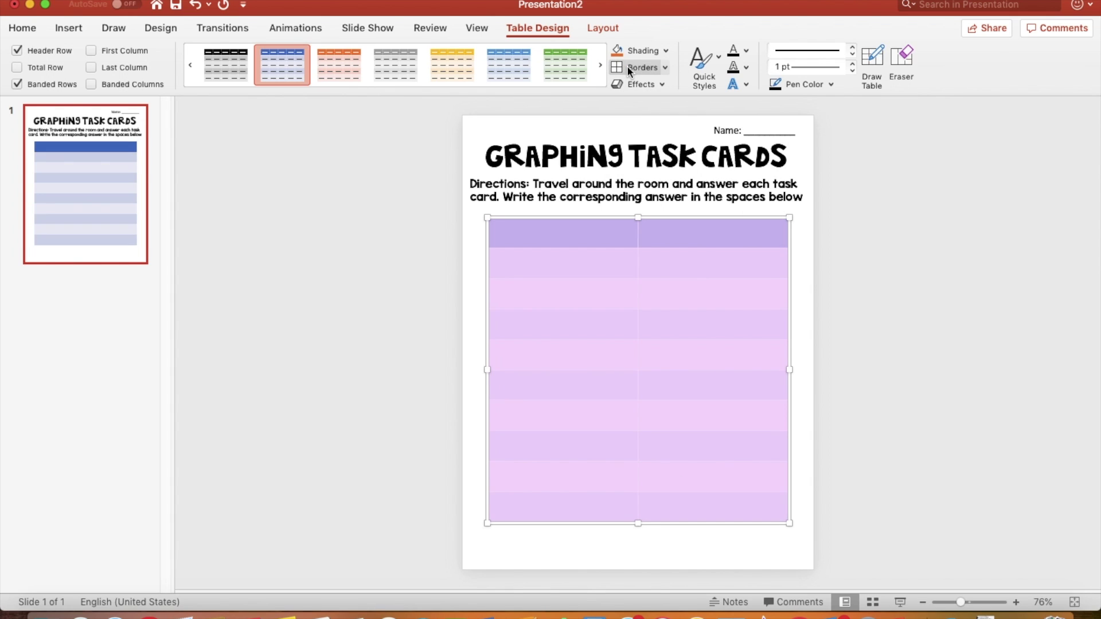
click(666, 50)
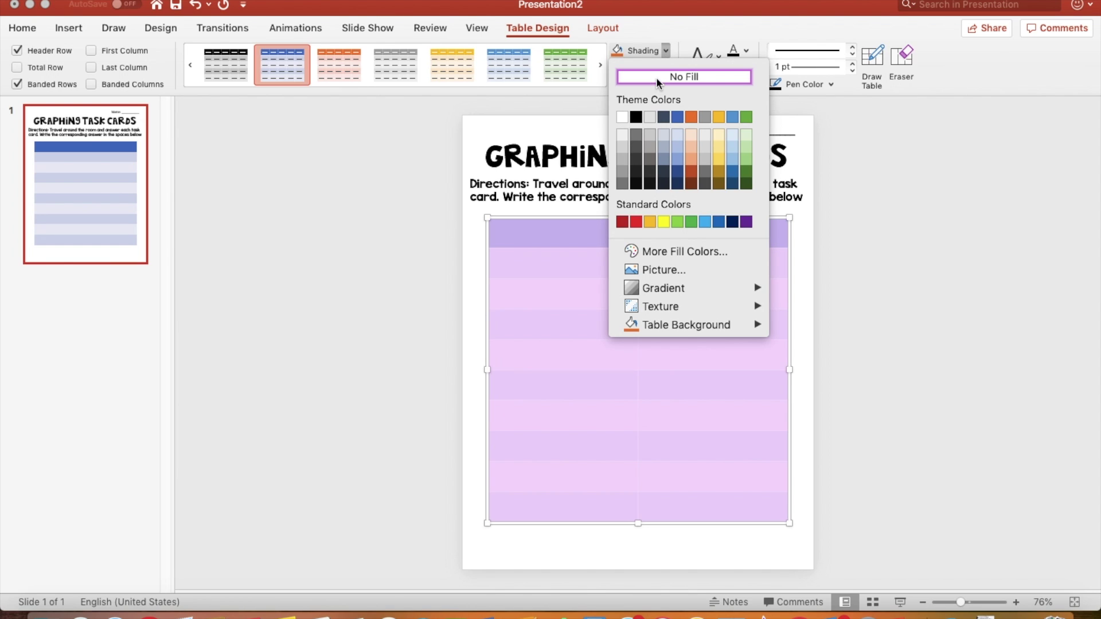
click(656, 77)
click(801, 284)
click(764, 292)
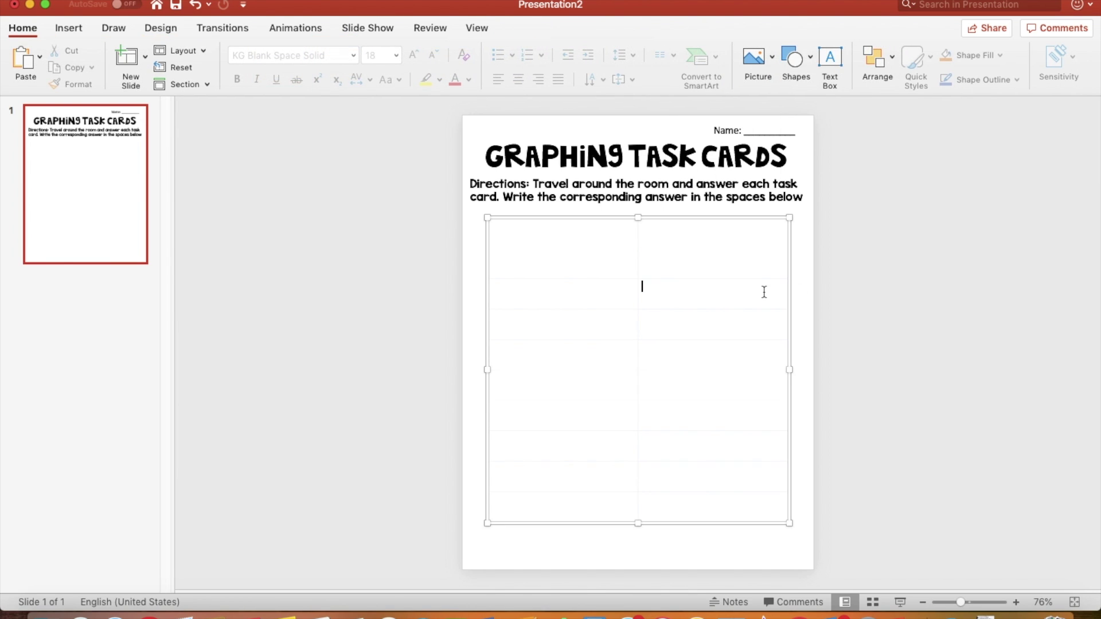
key(super+z)
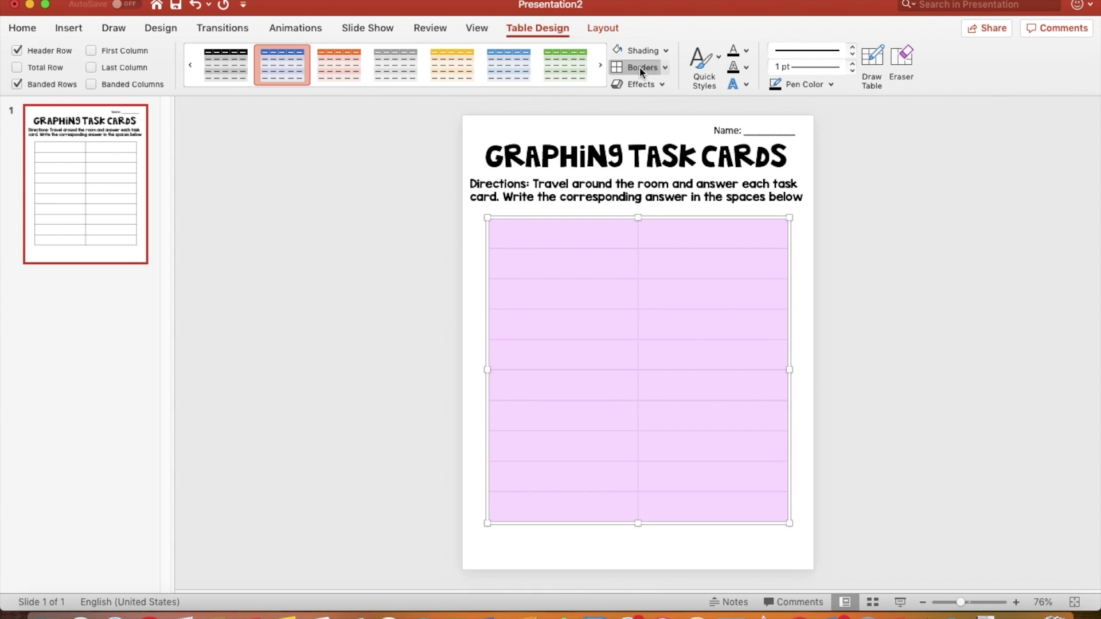
key(super+y)
click(914, 429)
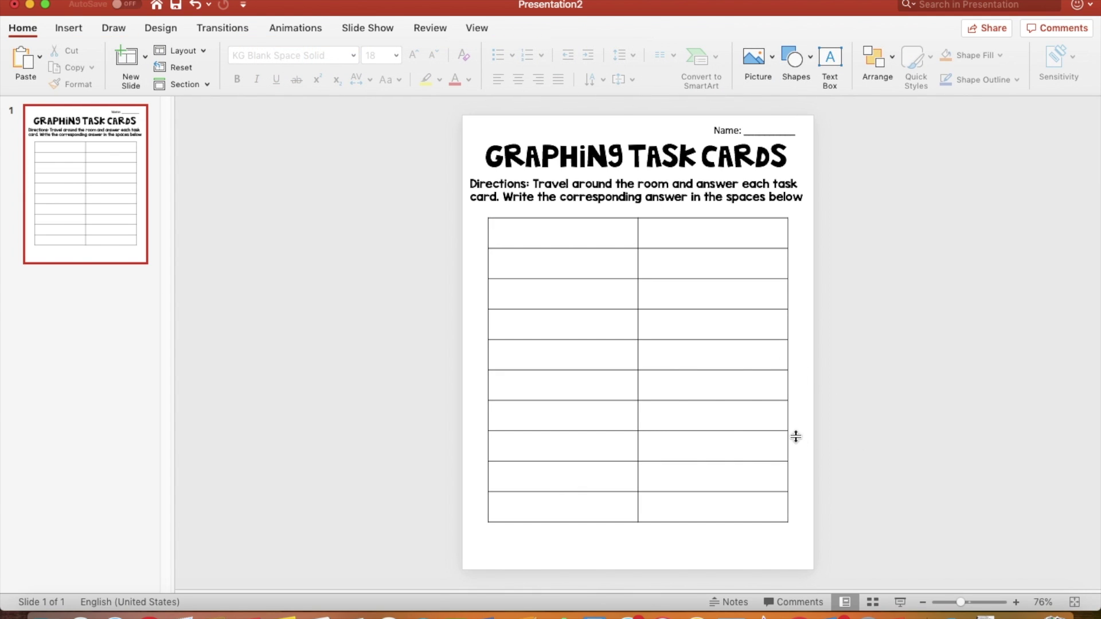
Insert one more row below the table's last row
right_click(725, 501)
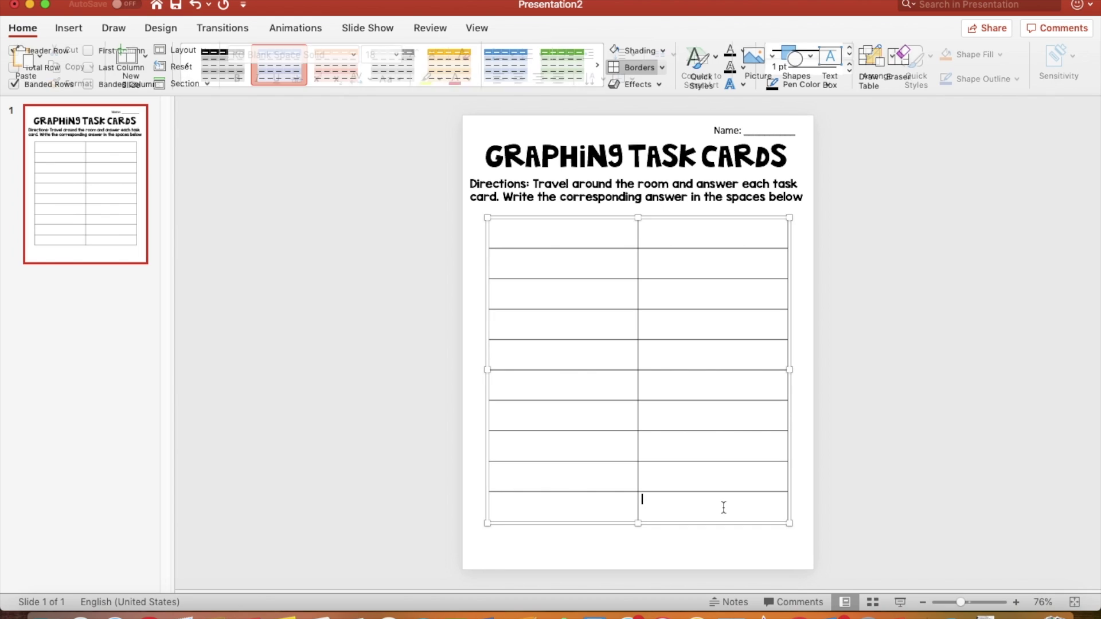
mouse_move(791, 381)
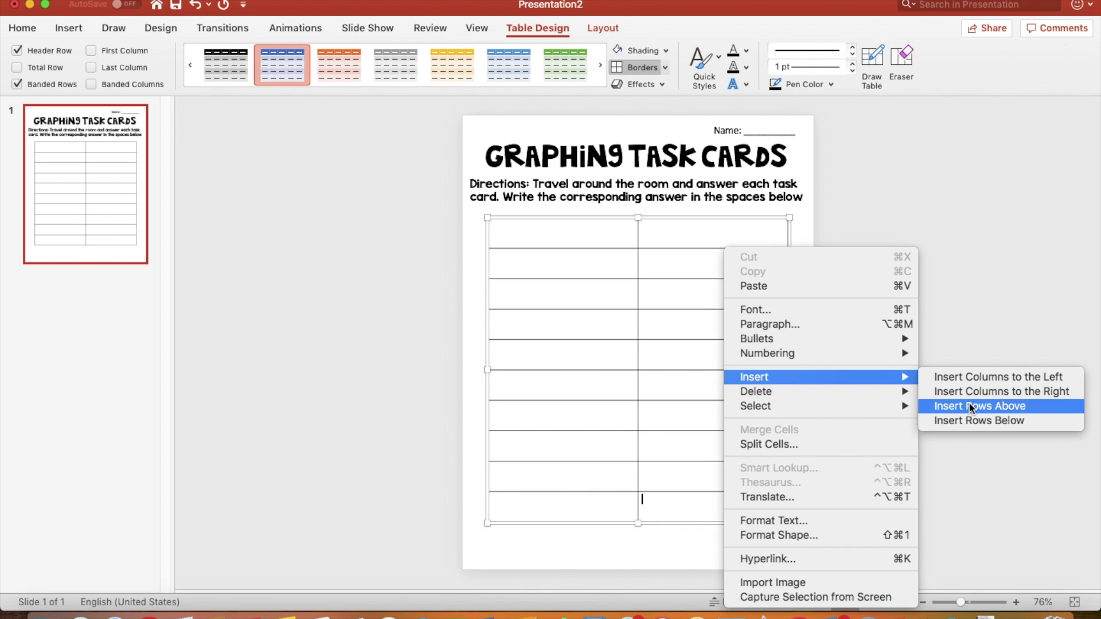
click(965, 421)
click(804, 448)
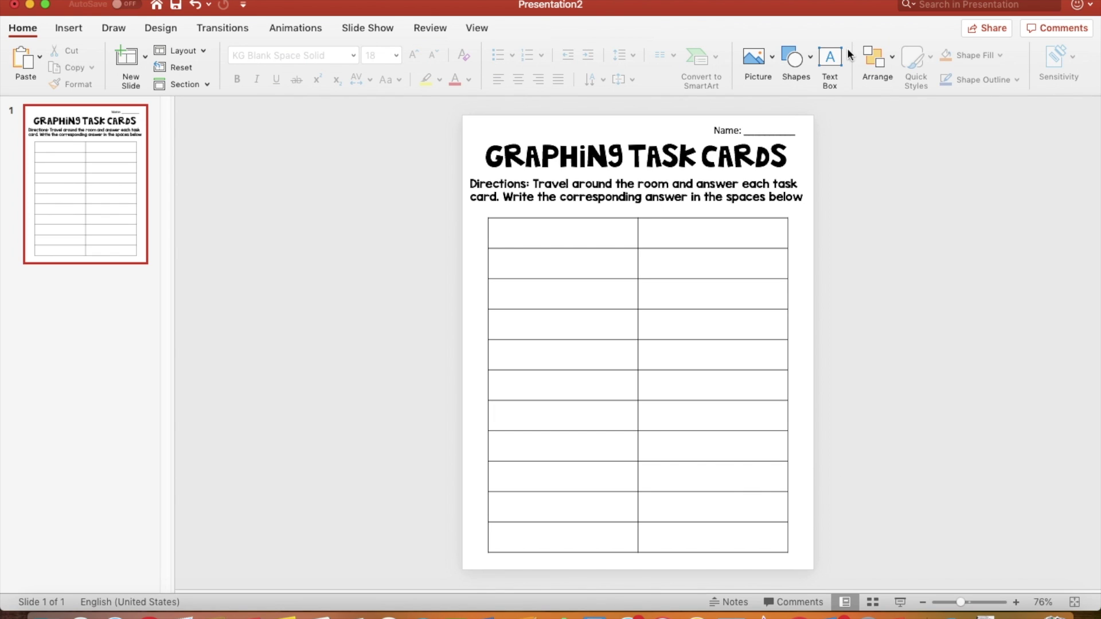
Add a text box with the letter "A" in the table's first cell and set its font to KG Blank Space Solid
click(829, 59)
click(496, 230)
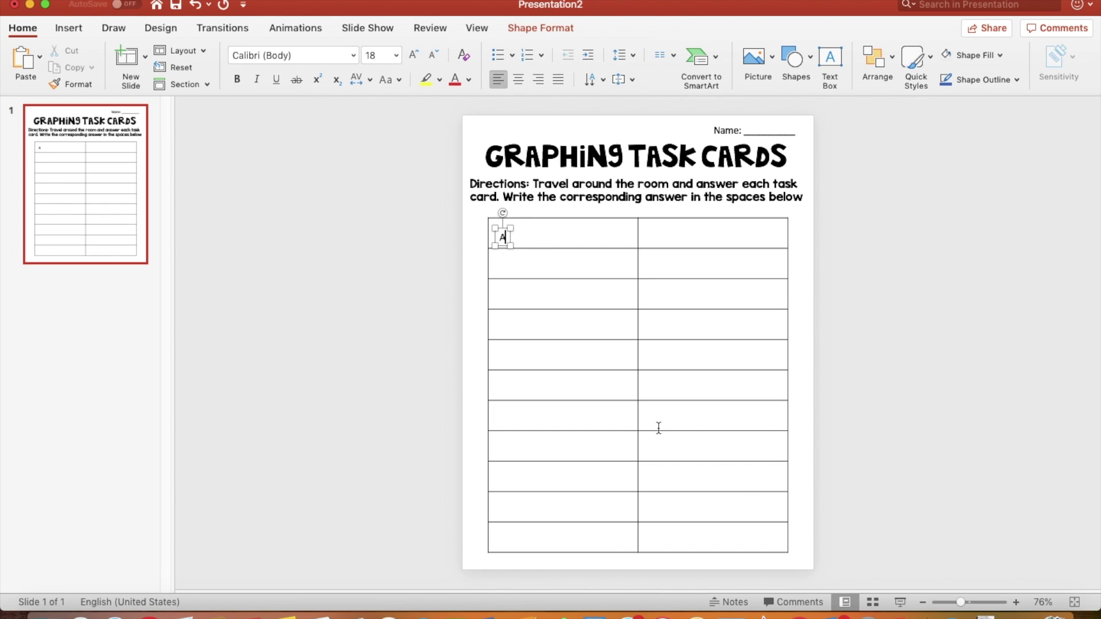
click(356, 57)
click(295, 176)
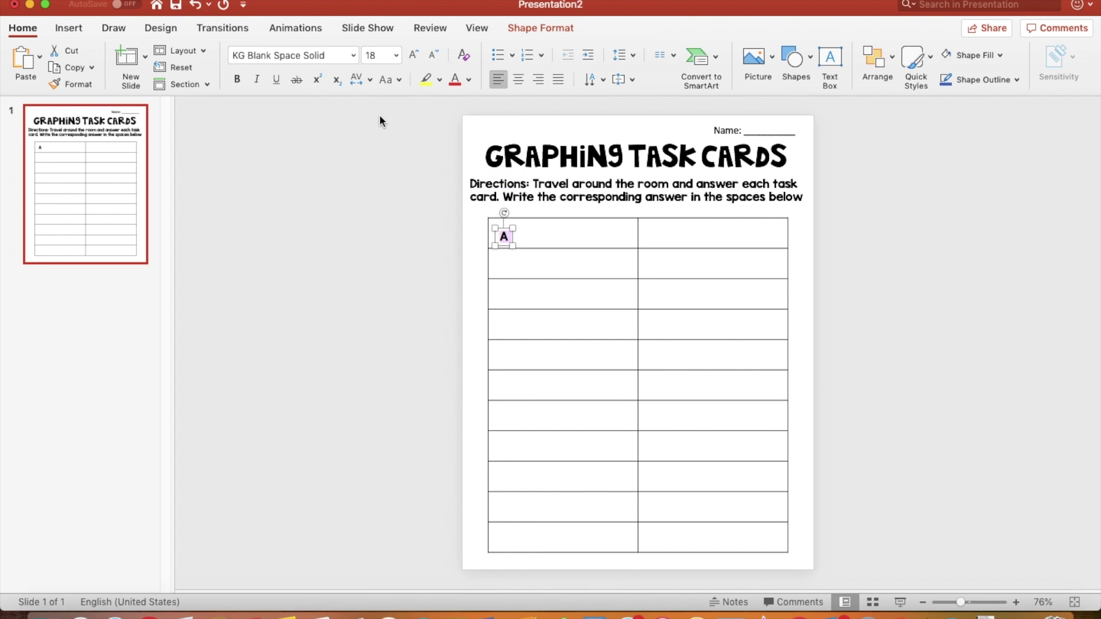
Set the letter A's font size to 30 and align it at the left edge of the first cell
click(376, 56)
text(24\)
key(Return)
click(389, 57)
text(30)
key(Return)
drag(521, 237, 513, 229)
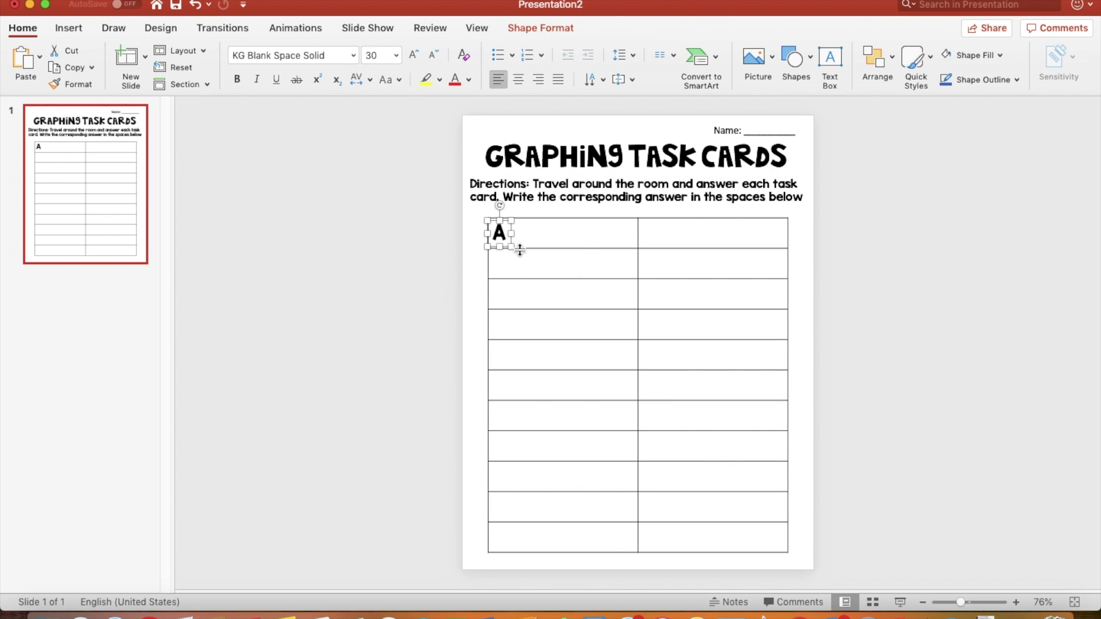
Duplicate the letter A into the second row, change the copy to B, and duplicate it down the first column
key(super+d)
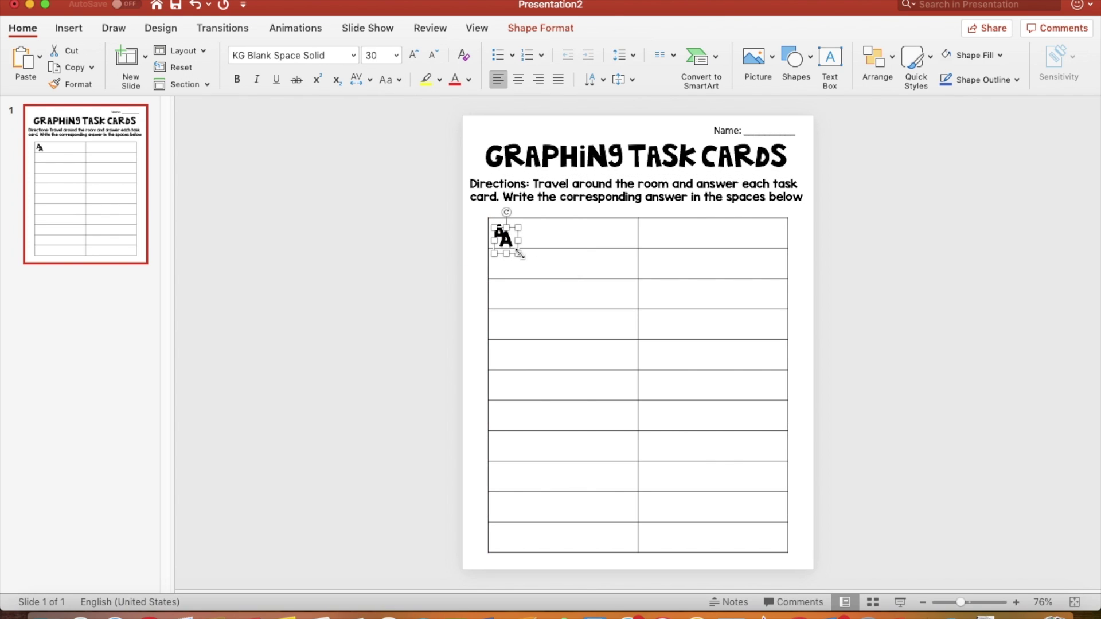
drag(518, 241, 516, 293)
text(B)
key(Escape)
key(super+d)
key(super+d)
key(super+d)
key(super+d)
key(super+d)
Change the duplicated letters in rows three to seven of the first column to C, D, E, F and G
double_click(498, 295)
text(C)
double_click(498, 327)
text(D)
double_click(496, 355)
text(E)
double_click(497, 387)
click(496, 387)
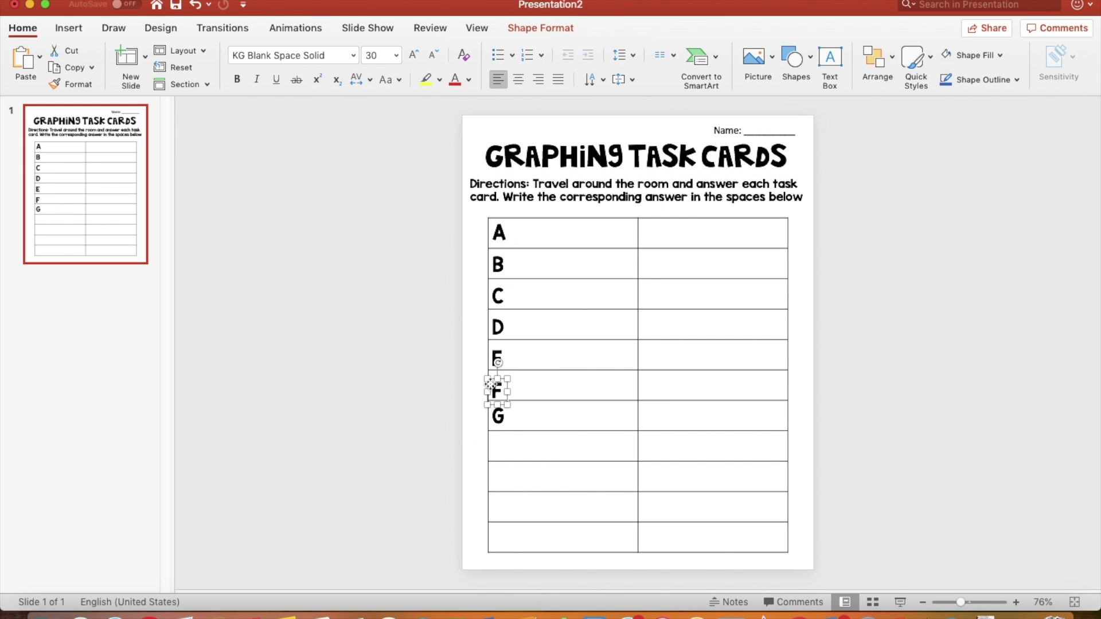
Duplicate the letter box for the remaining four rows of the first column and label the copies H, I, J and K
click(497, 413)
key(super+d)
text(H)
key(super+d)
text(I)
key(super+d)
text(J)
key(super+d)
text(K)
click(500, 497)
Copy all the first-column letters into the second column and change the first four copies to L, M, N and O
drag(527, 561, 467, 222)
drag(513, 290, 664, 290)
click(665, 231)
text(L)
click(649, 264)
text(M)
click(650, 295)
text(N)
click(649, 327)
text(O)
Change the remaining second-column letters to P, Q, R, S, T, U and V
click(650, 356)
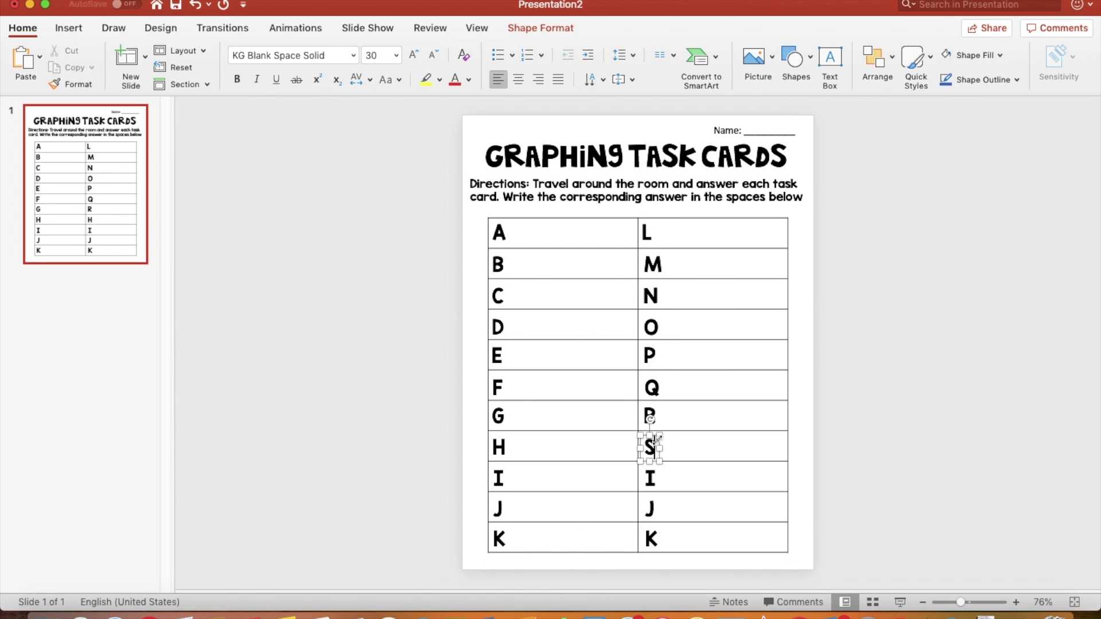
click(649, 478)
text(T)
click(650, 508)
text(U)
click(651, 539)
text(V)
click(663, 385)
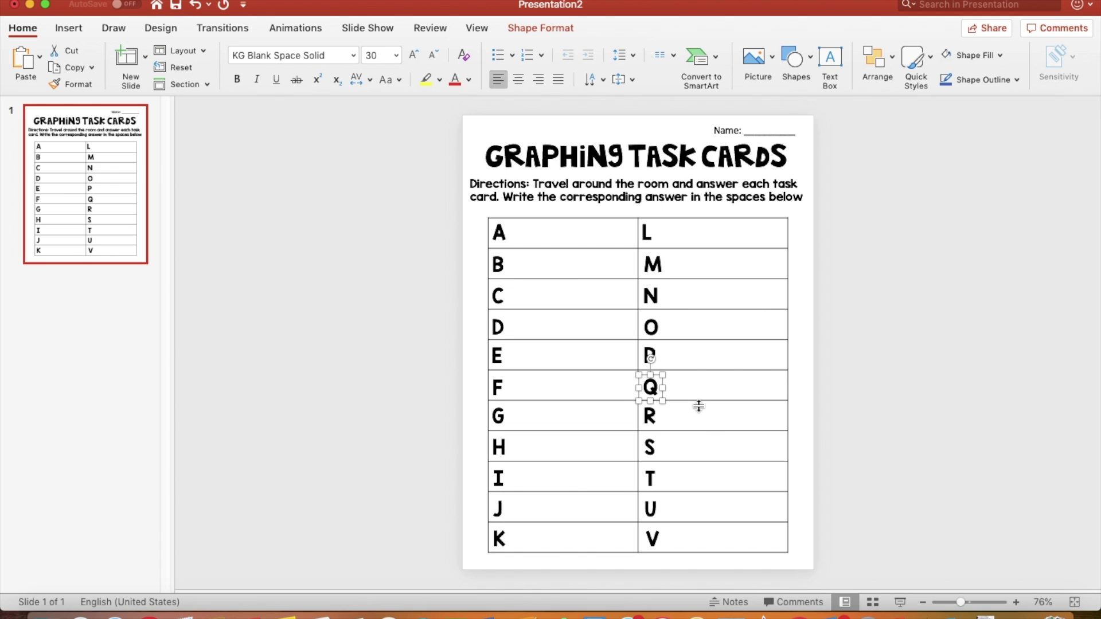
click(800, 382)
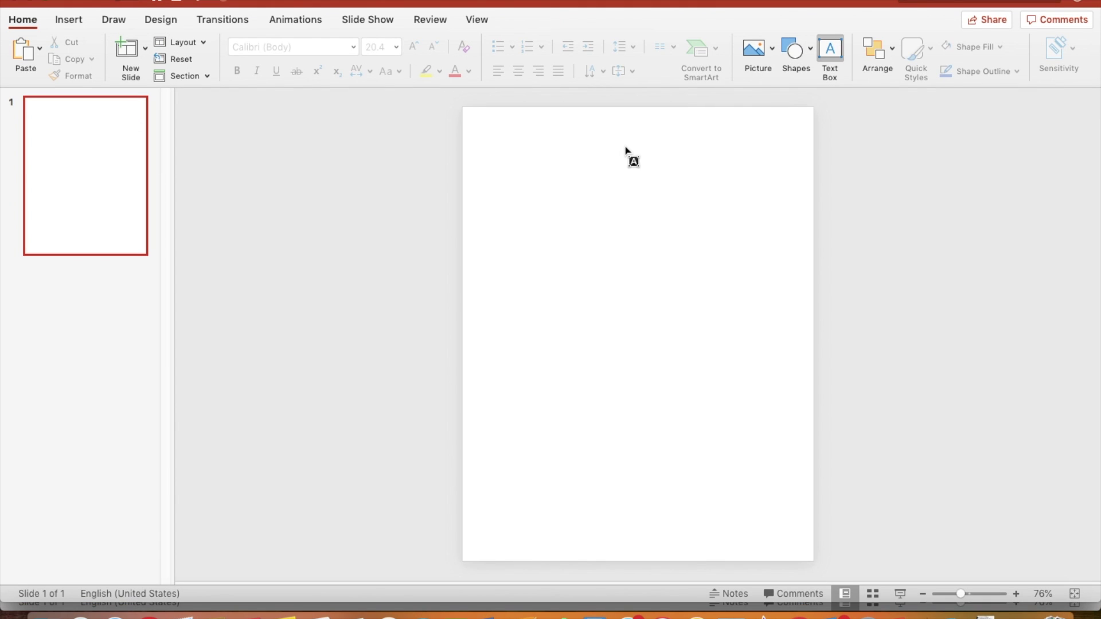
Add a text box near the top of the blank page reading "WEEKLY NEWLETTER"
click(581, 167)
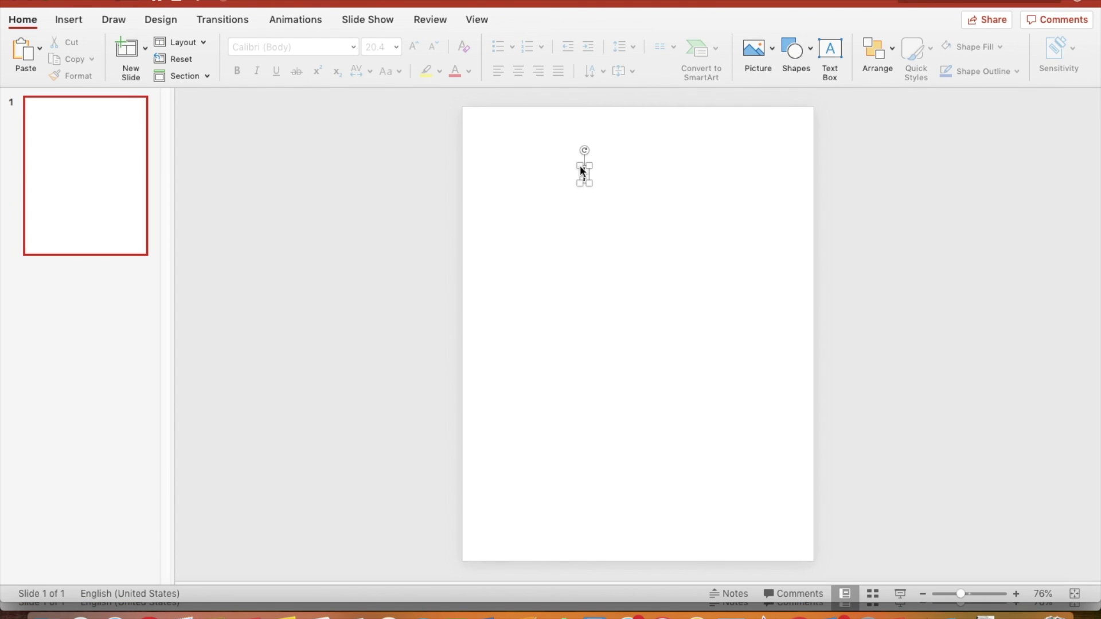
text(WEEKLY)
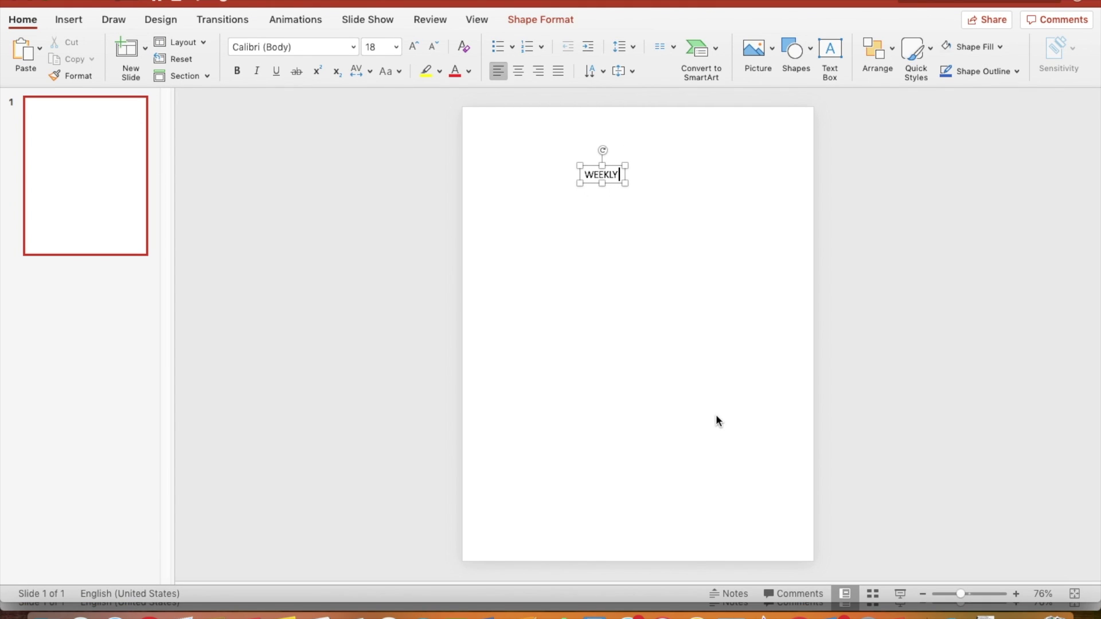
text( NEWLETTER)
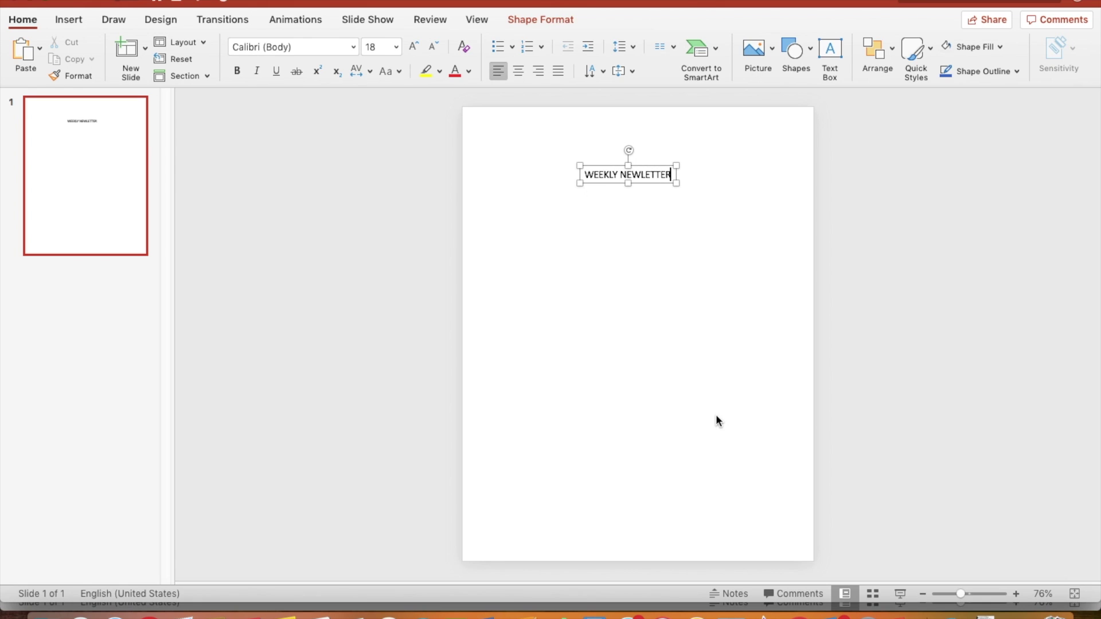
Format the whole title in the KG Blank Space Solid font at size 60
key(super+a)
click(354, 48)
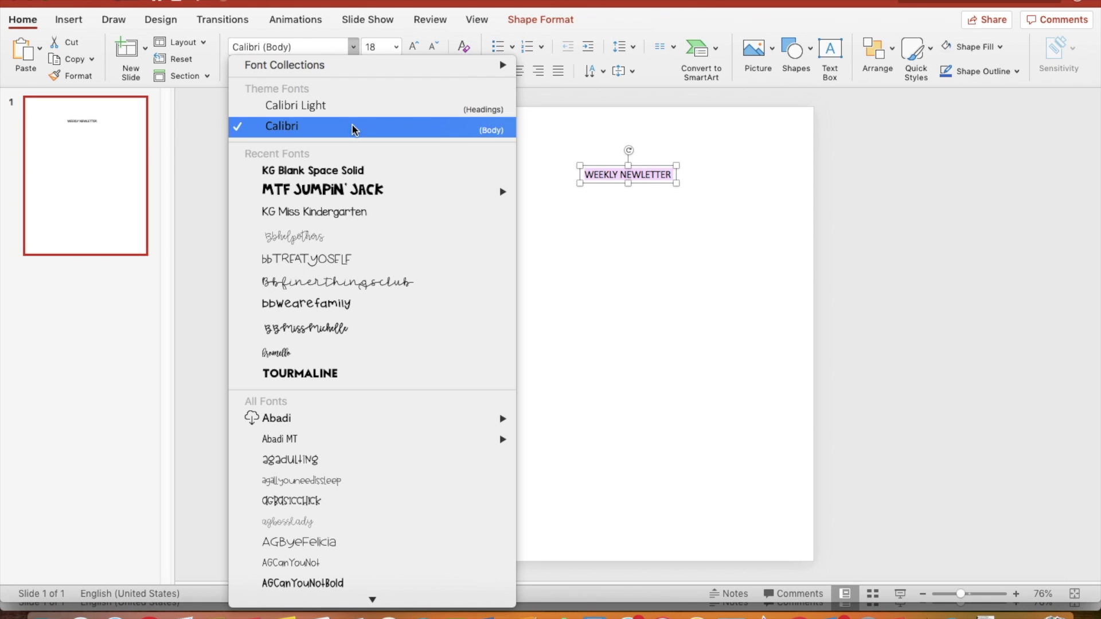
click(369, 170)
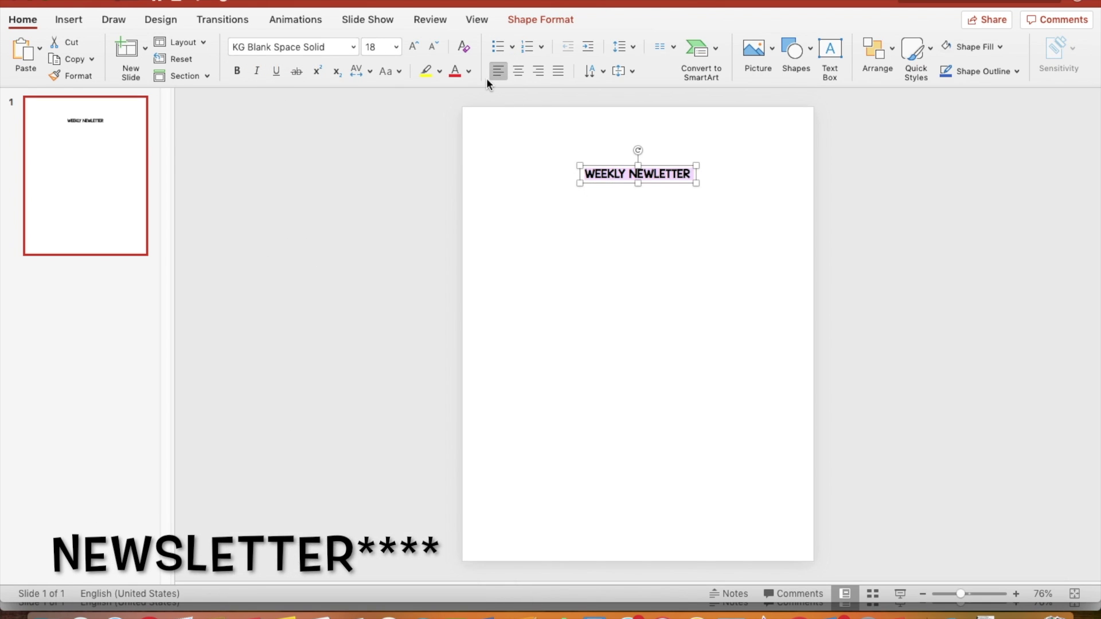
click(396, 55)
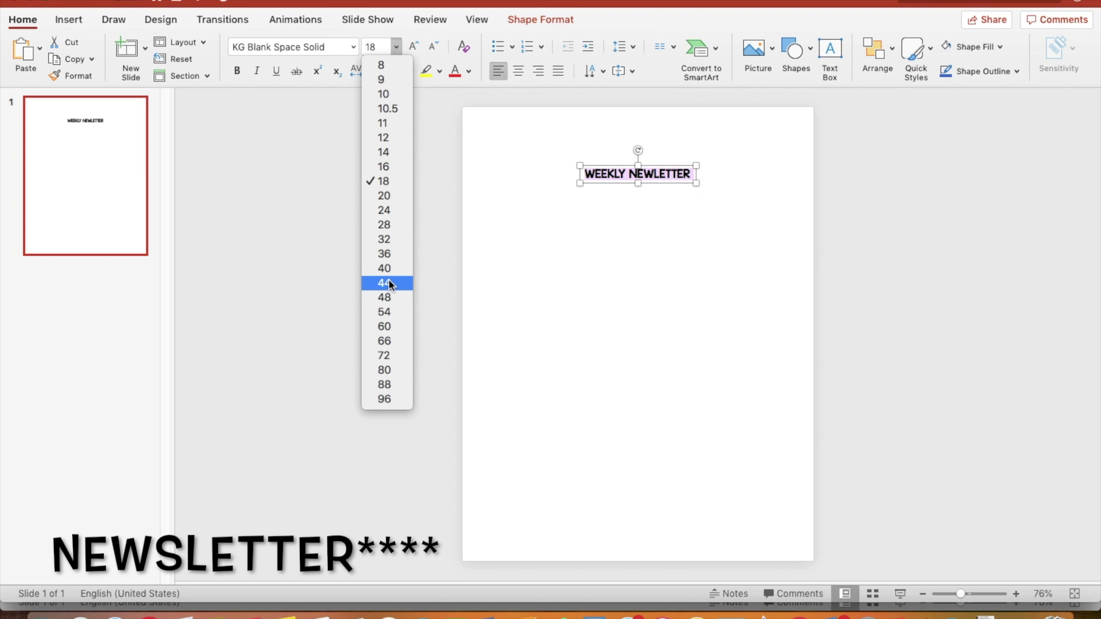
click(386, 325)
Break the title into two lines after WEEKLY, centre its text, and move the box to the top middle of the page
click(727, 187)
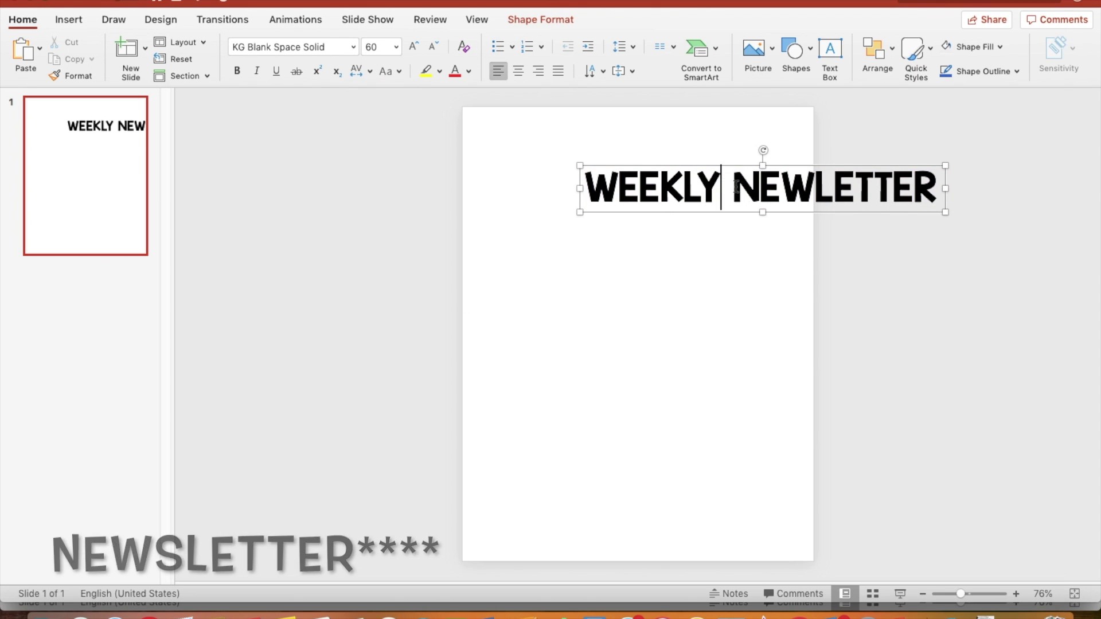
key(Return)
key(super+a)
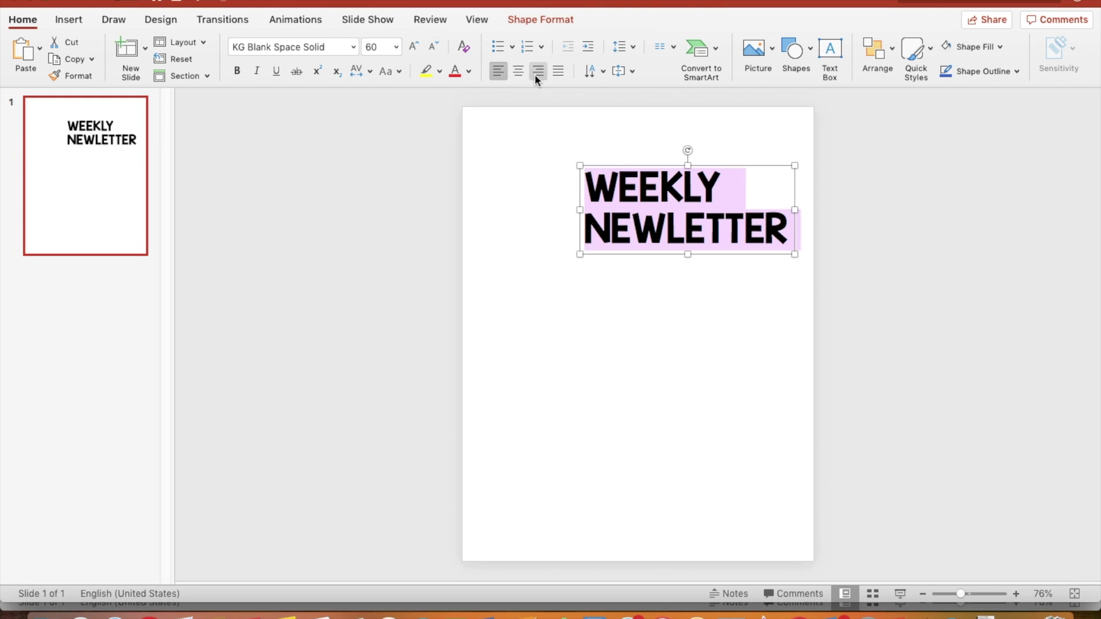
click(518, 71)
drag(748, 165, 694, 116)
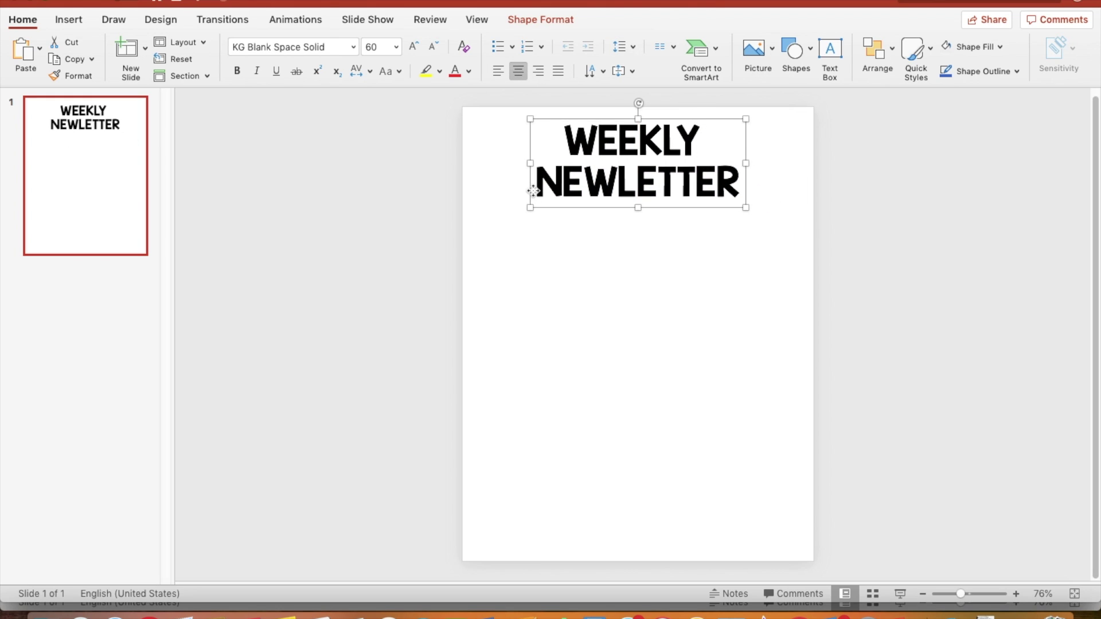
Rejoin the title on one line, reduce it to size 48, and nudge the box up to the page's top edge
key(BackSpace)
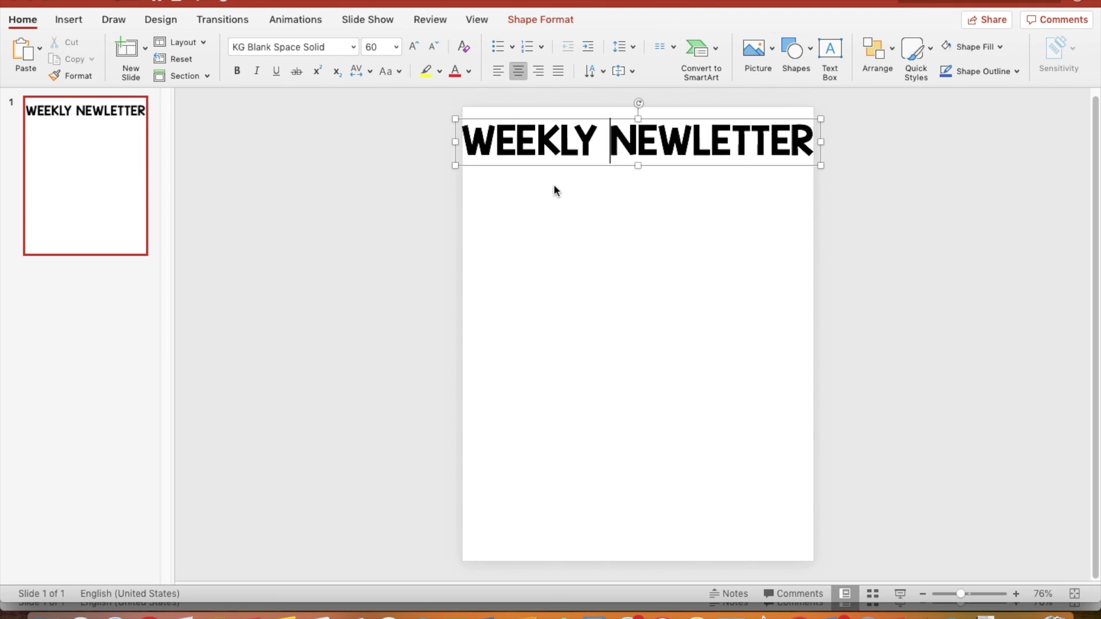
key(super+a)
click(395, 47)
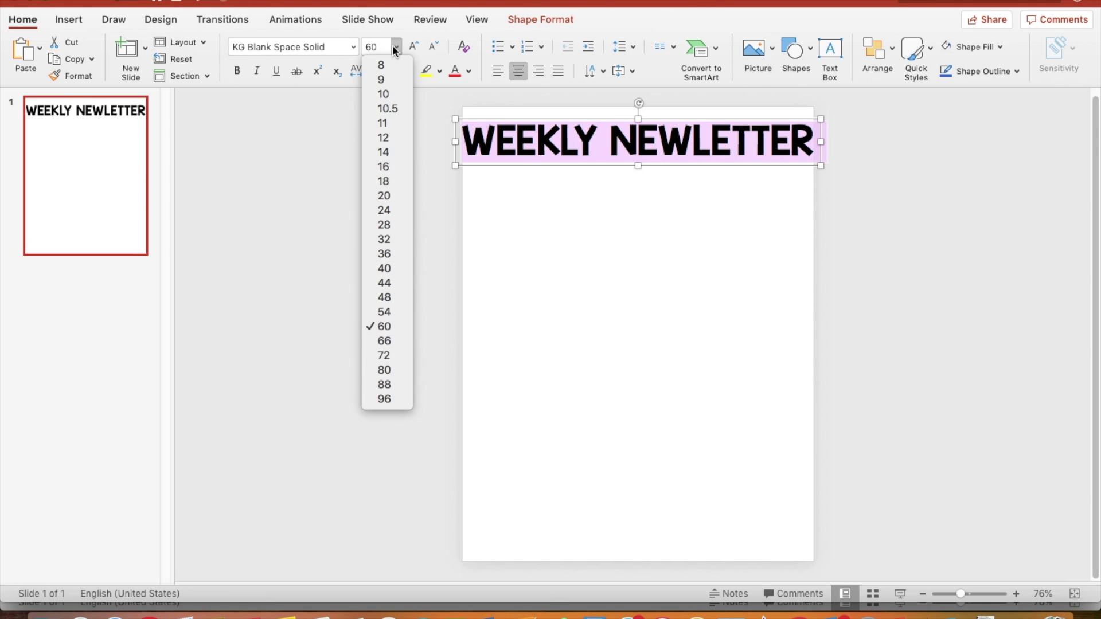
click(384, 298)
drag(717, 117, 718, 112)
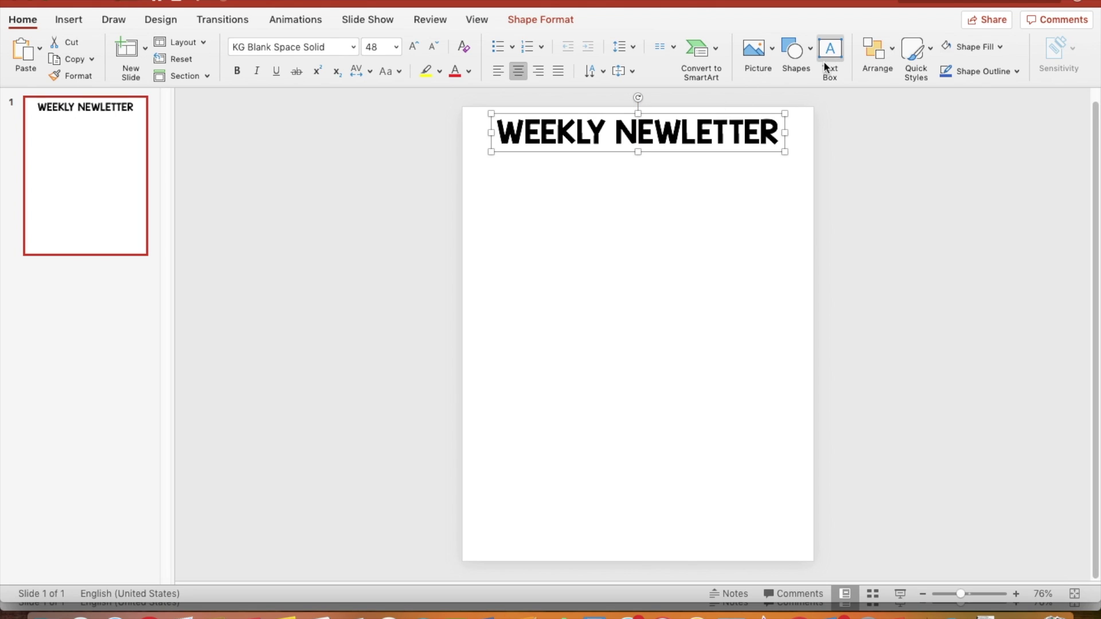